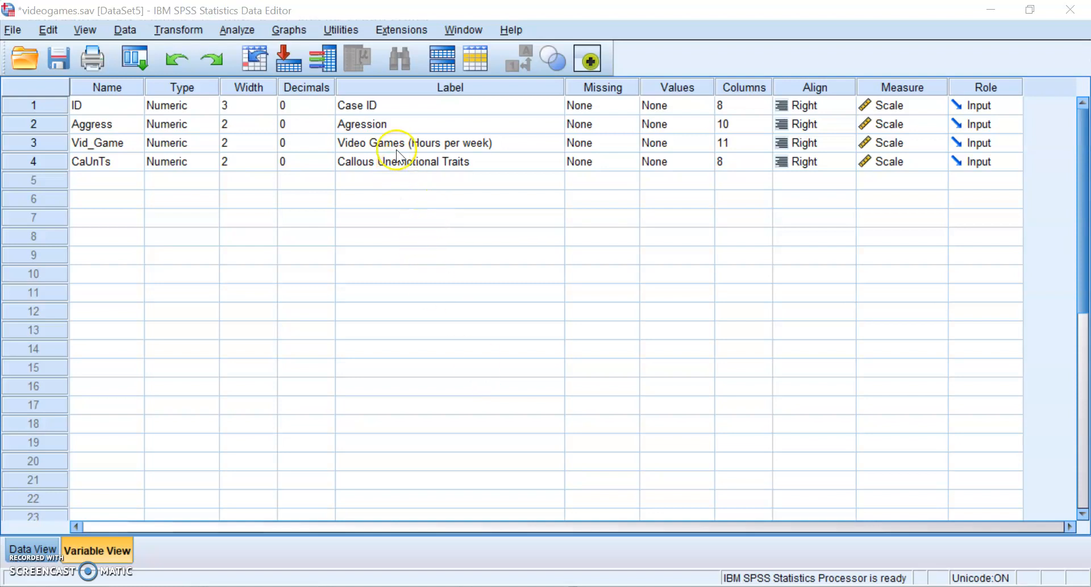
# - Check the Video Games, Aggression and Callous Unemotional Traits labels, then show the case data grid
pyautogui.click(410, 127)
pyautogui.click(399, 146)
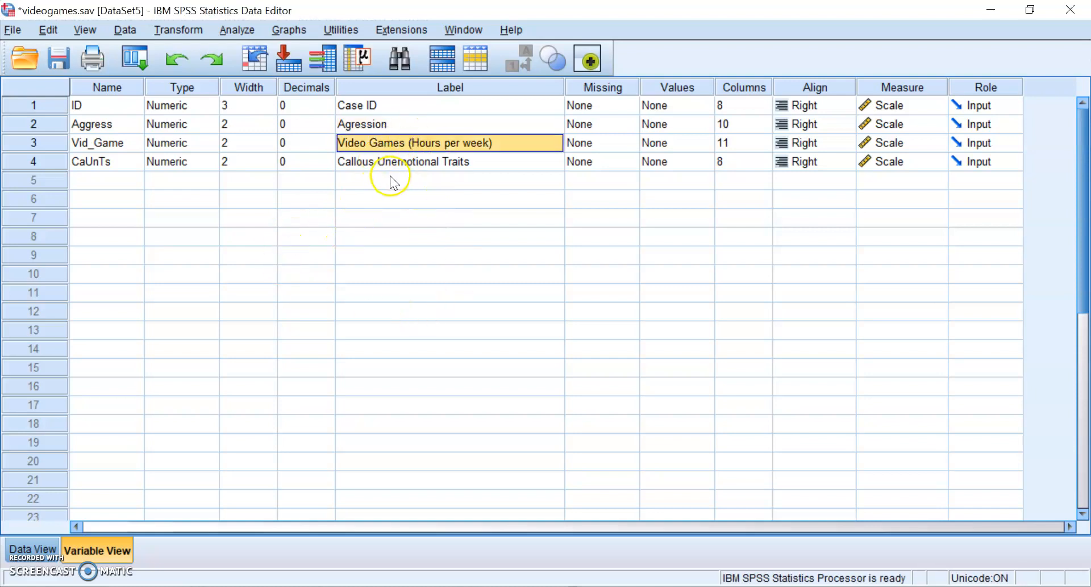
pyautogui.click(431, 125)
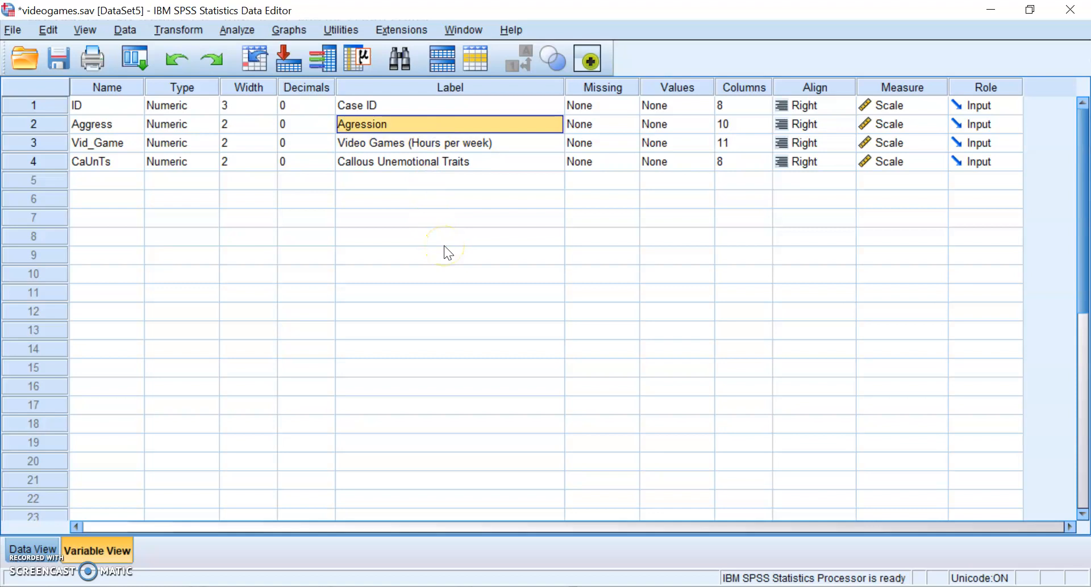
pyautogui.click(457, 165)
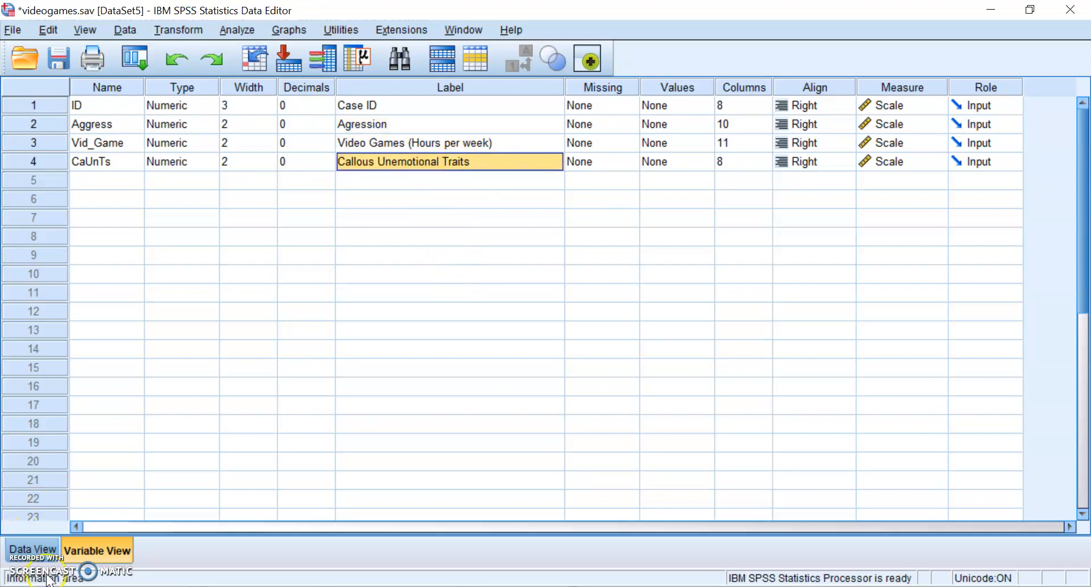
pyautogui.click(26, 550)
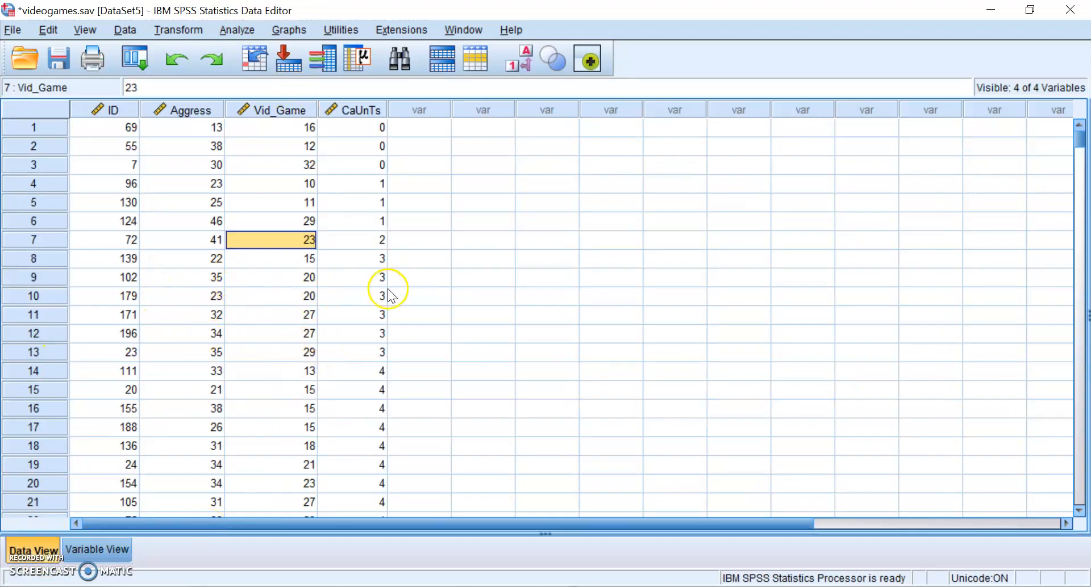
# - Launch PROCESS v3.4 with Aggress as Y, Vid_Game as X and CaUnTs as moderator W
pyautogui.click(237, 31)
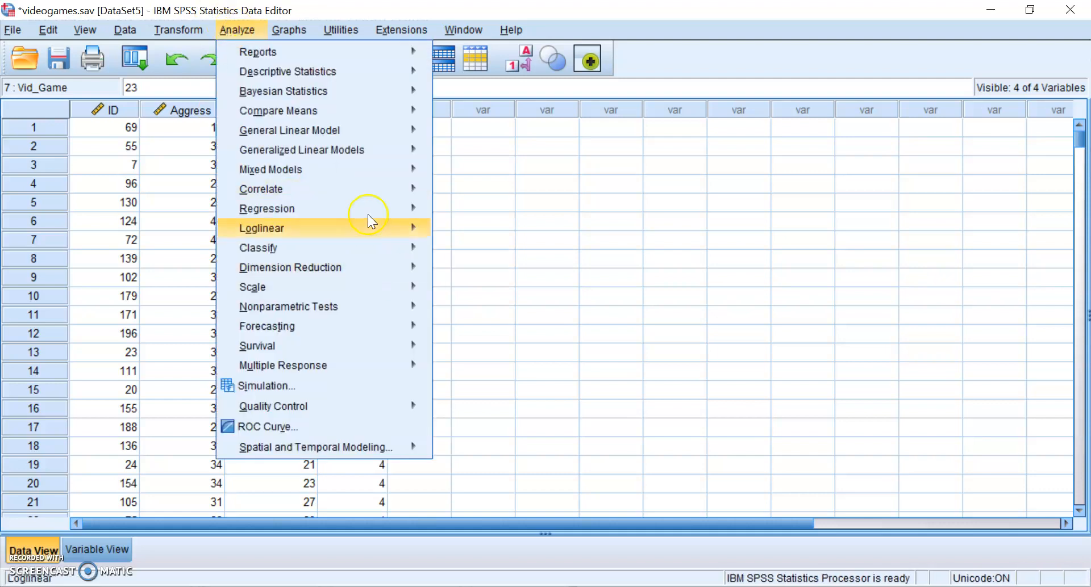
pyautogui.moveTo(369, 210)
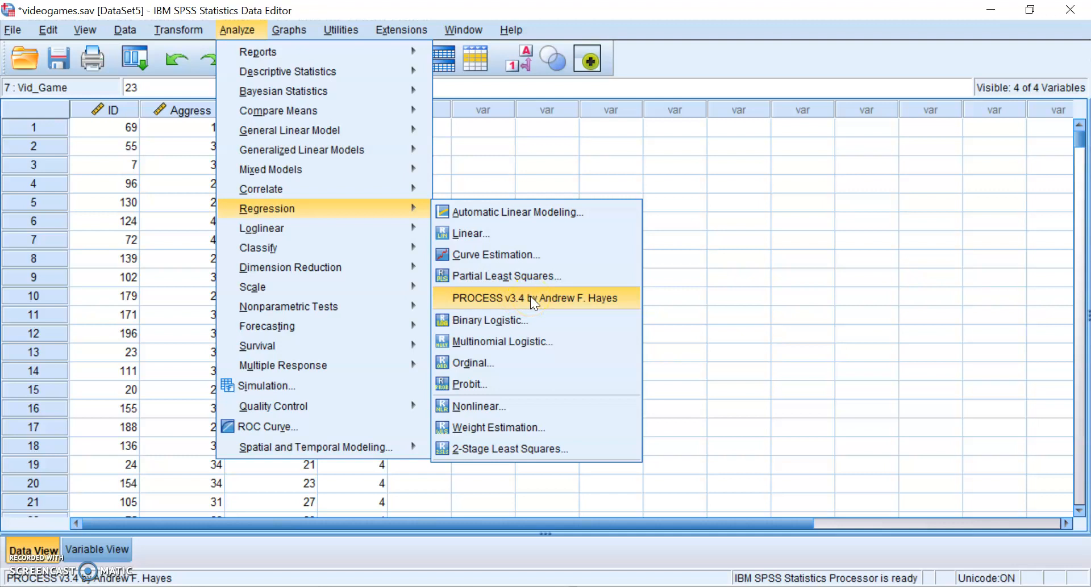
pyautogui.click(604, 299)
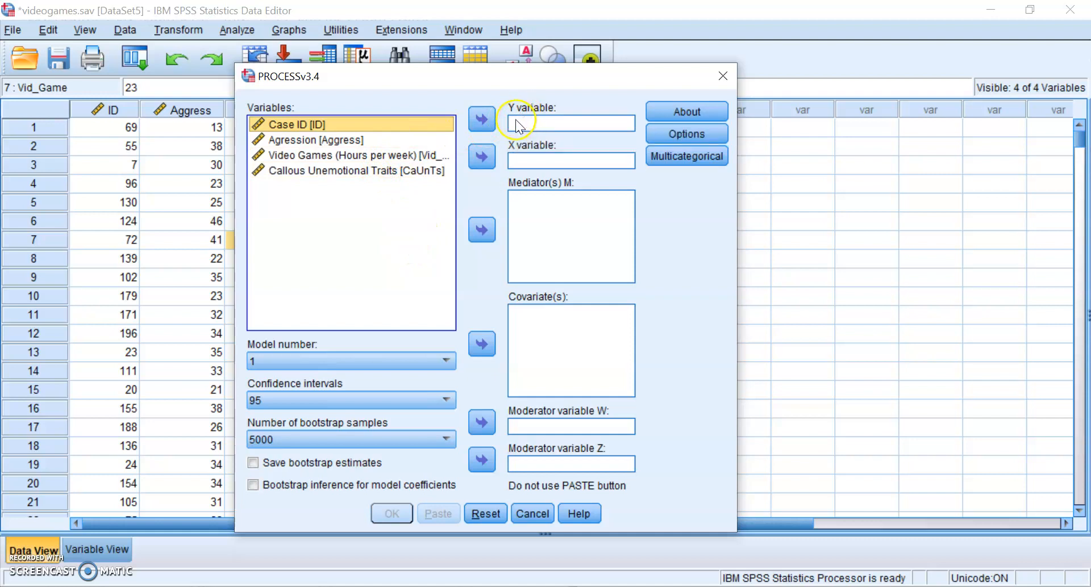
pyautogui.click(386, 140)
pyautogui.click(479, 120)
pyautogui.click(412, 140)
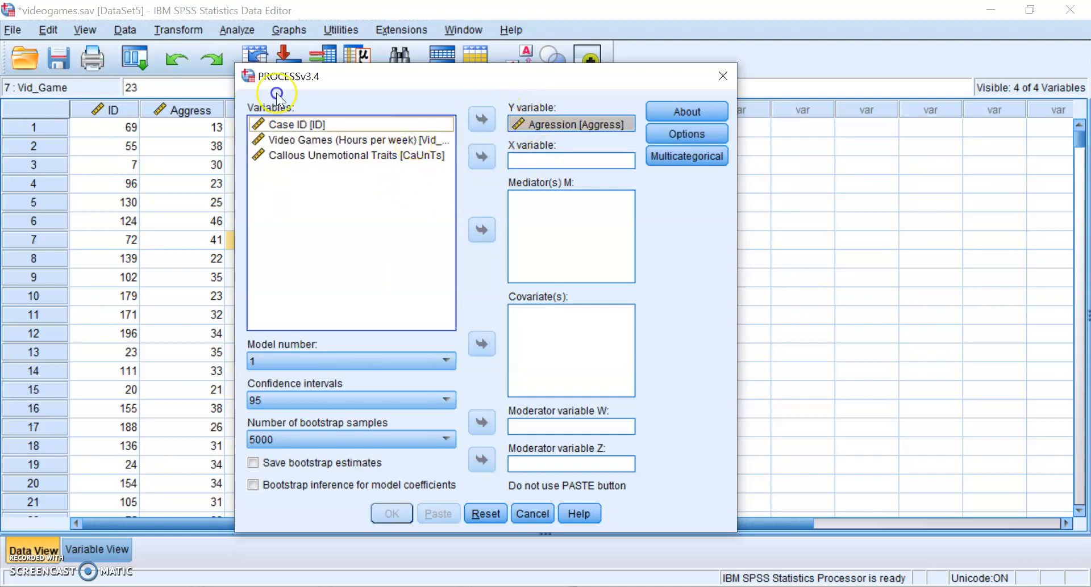
pyautogui.click(488, 164)
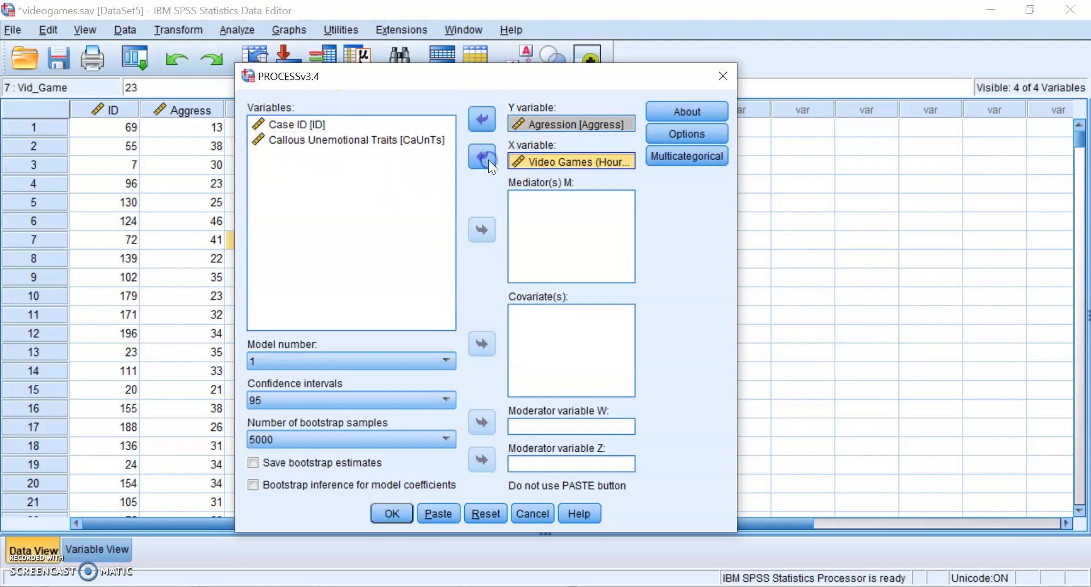
pyautogui.click(392, 140)
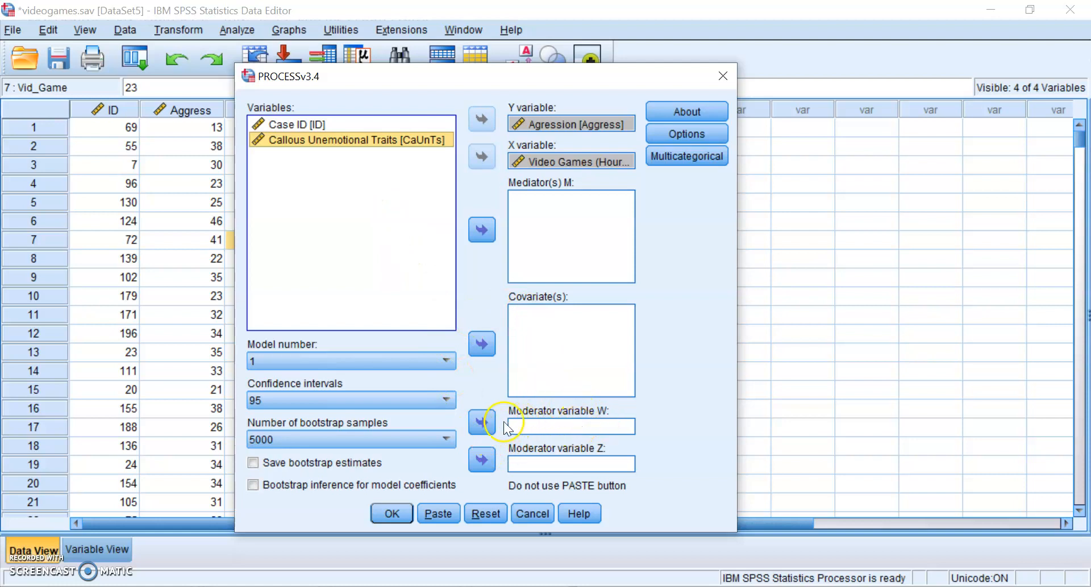
pyautogui.click(482, 423)
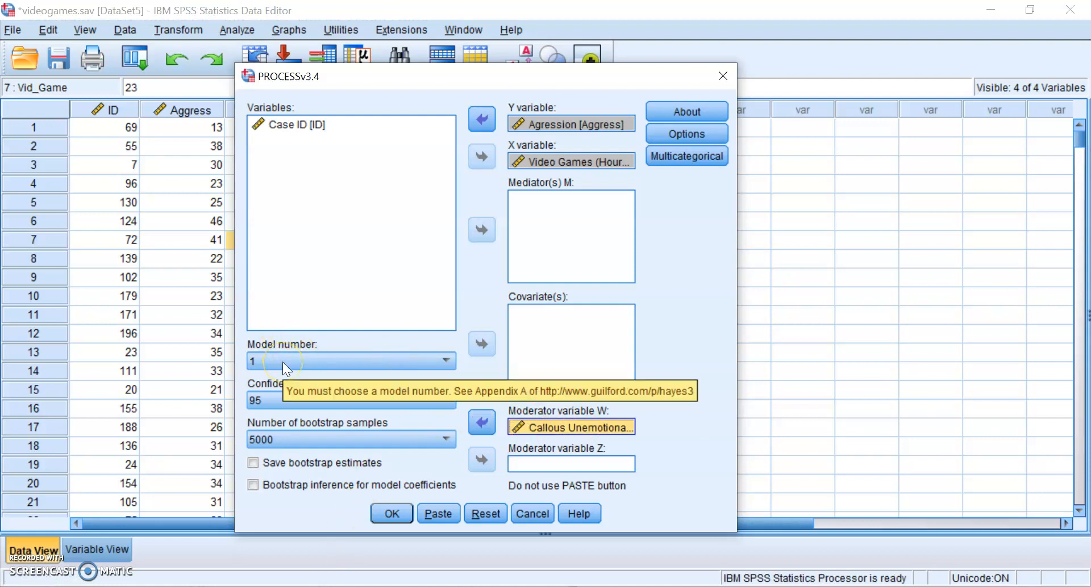
# - Keep model 1 selected and bring up the PROCESS options
pyautogui.click(325, 357)
pyautogui.scroll(-5, 341, 392)
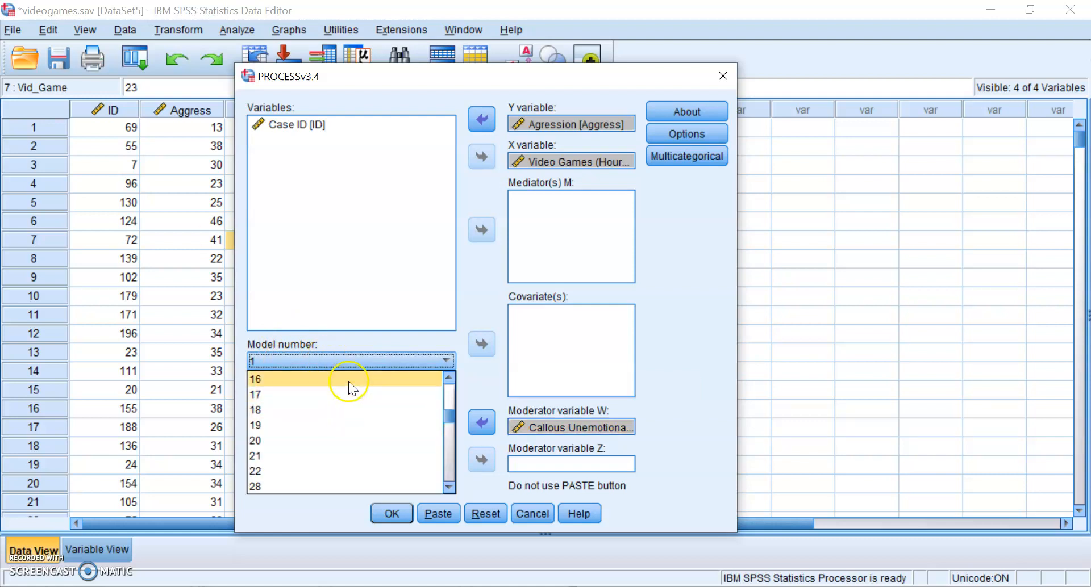
pyautogui.click(366, 502)
pyautogui.click(385, 365)
pyautogui.scroll(-9, 391, 399)
pyautogui.scroll(9, 391, 399)
pyautogui.click(263, 253)
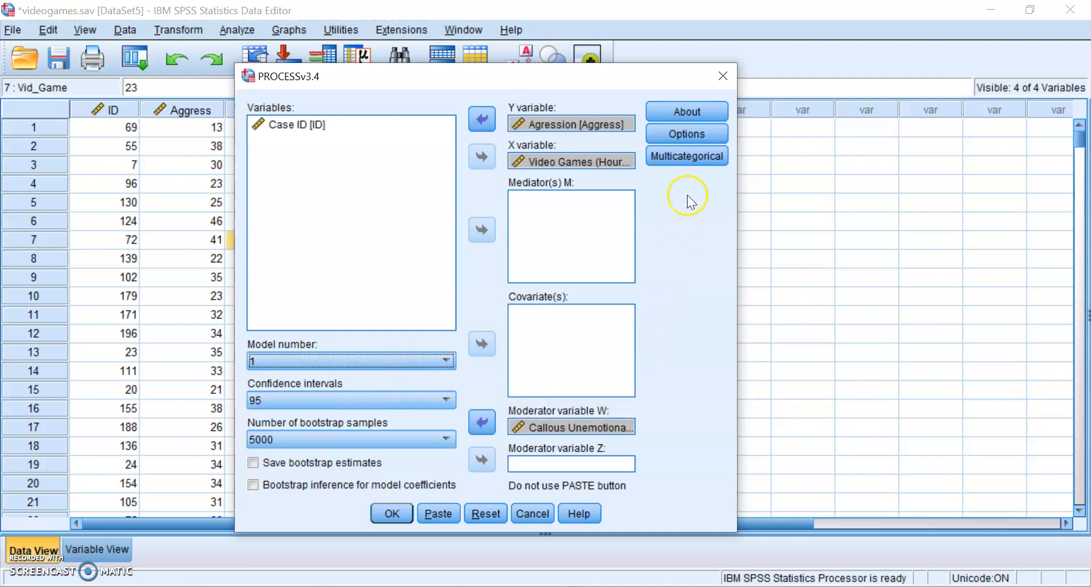
pyautogui.click(705, 138)
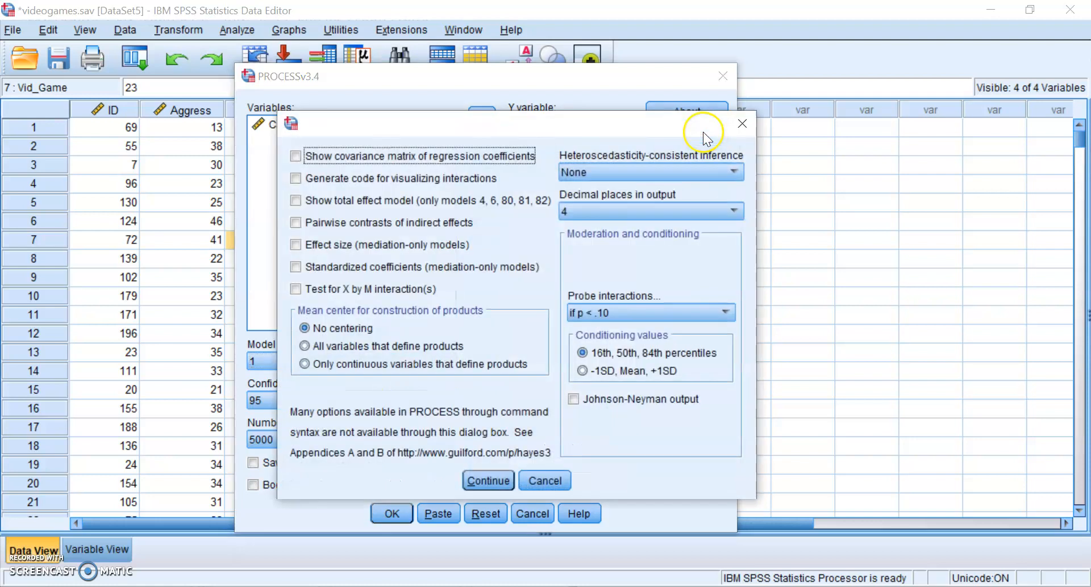
# - Turn on interaction-visualization code and mean-center only continuous variables that define products
pyautogui.click(458, 180)
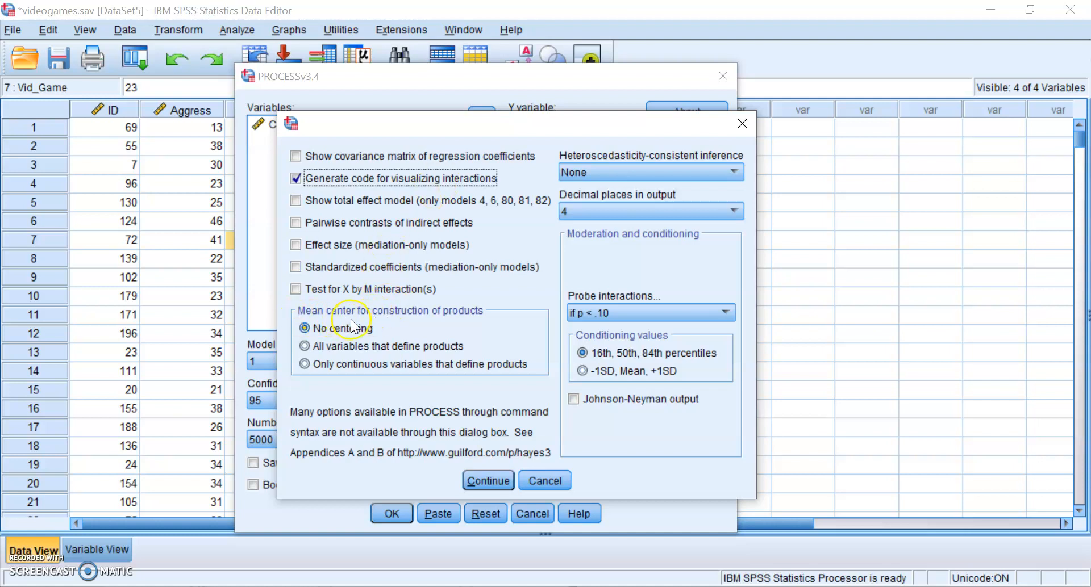
pyautogui.click(346, 366)
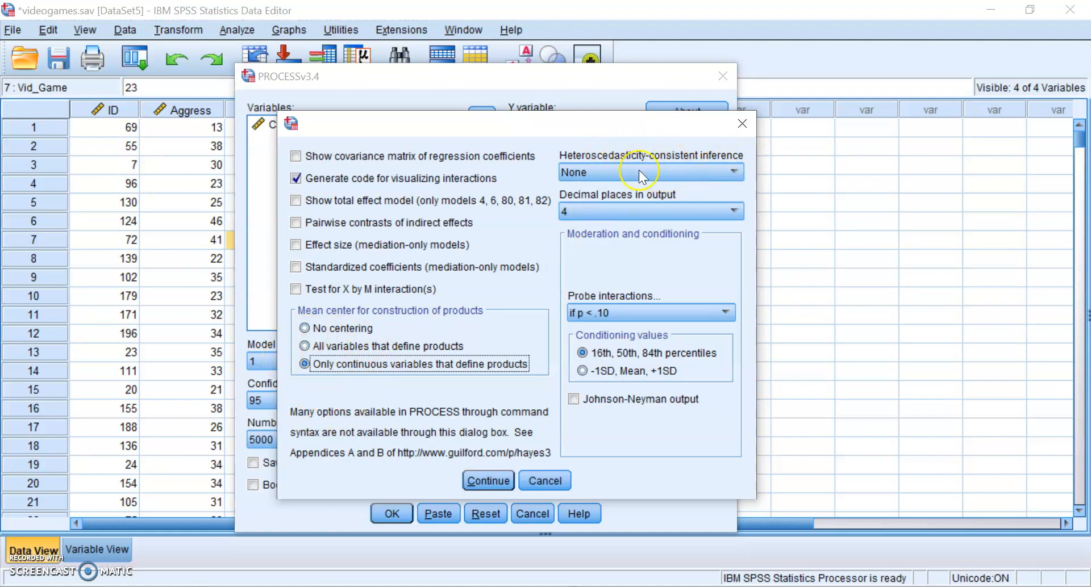
pyautogui.click(692, 168)
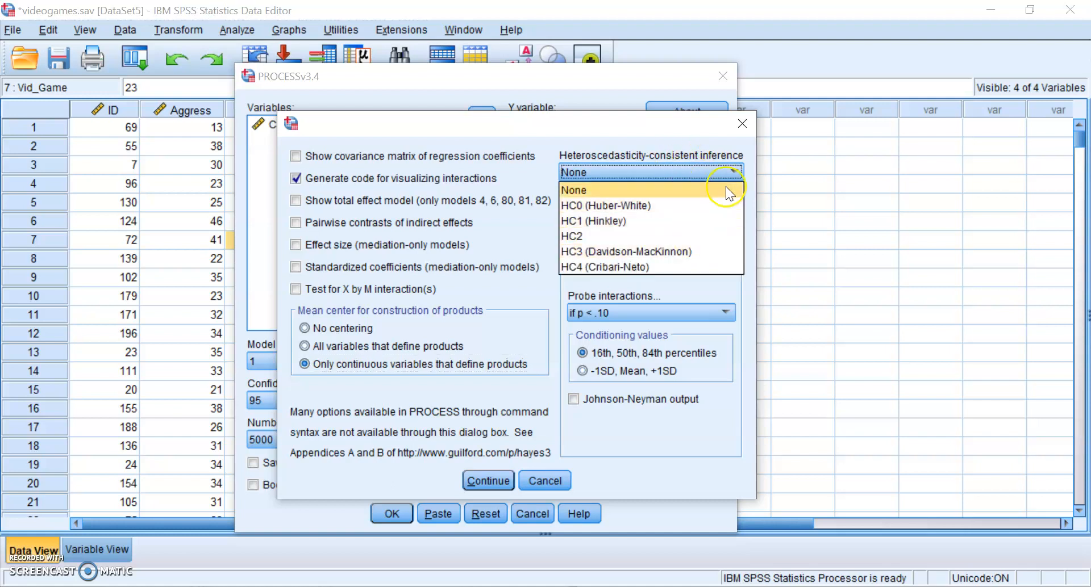
# - Use HC4 (Cribari-Neto) inference, 3 decimal places, and always probe interactions
pyautogui.click(713, 254)
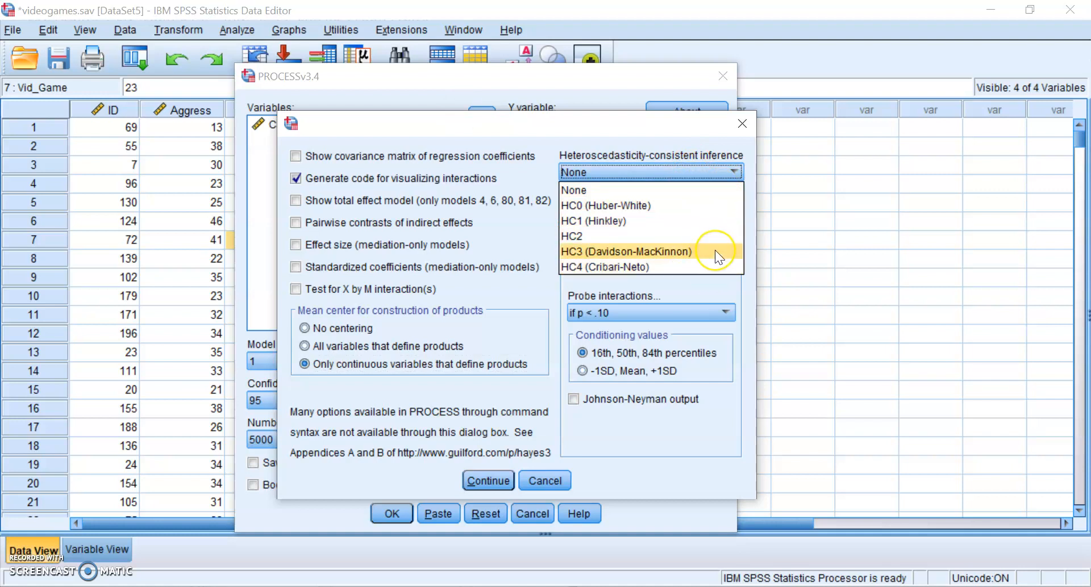
pyautogui.click(706, 267)
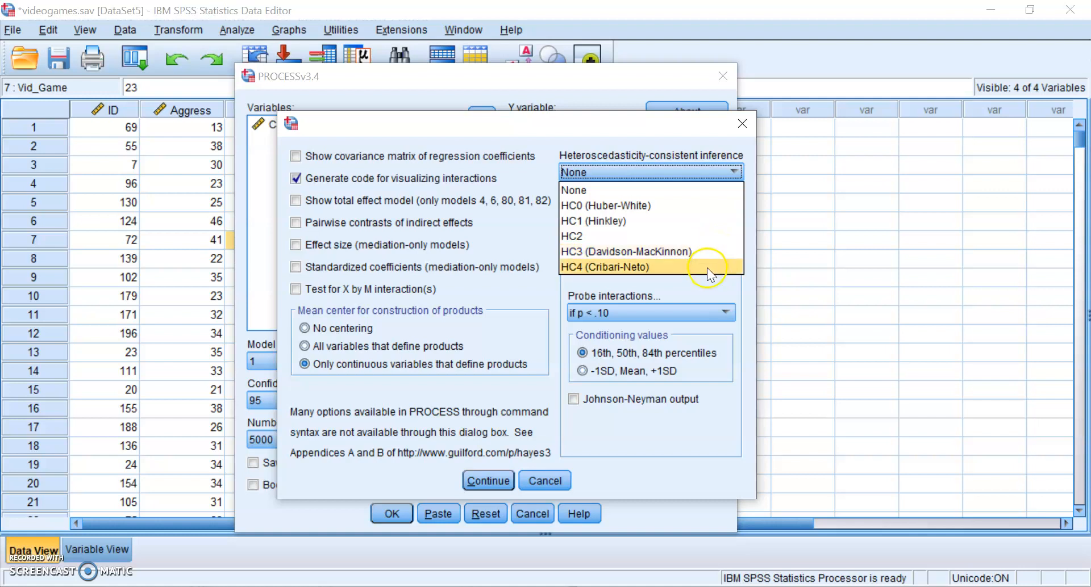
pyautogui.click(706, 268)
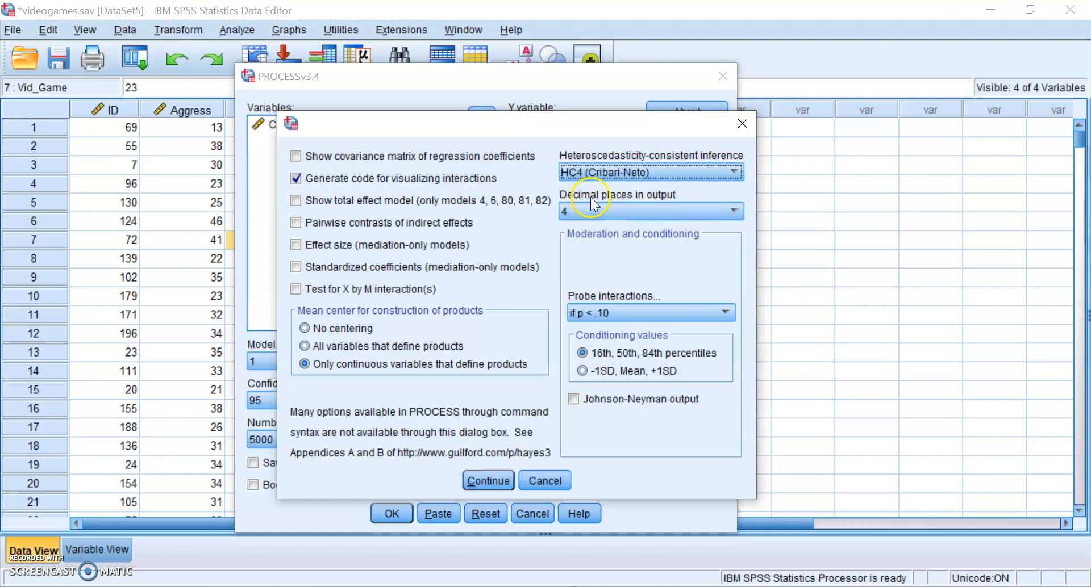
pyautogui.click(632, 209)
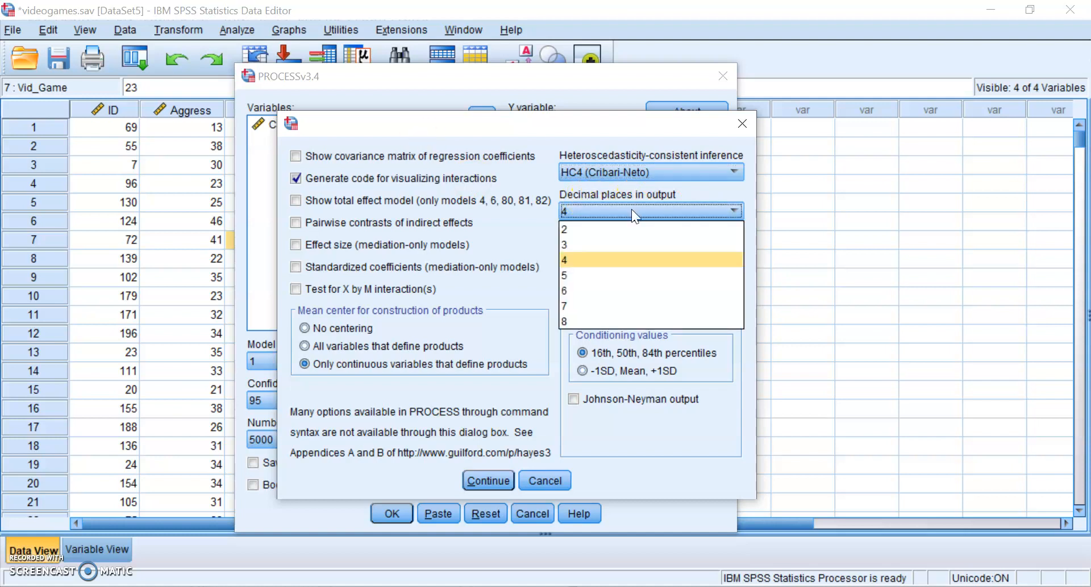
pyautogui.click(615, 244)
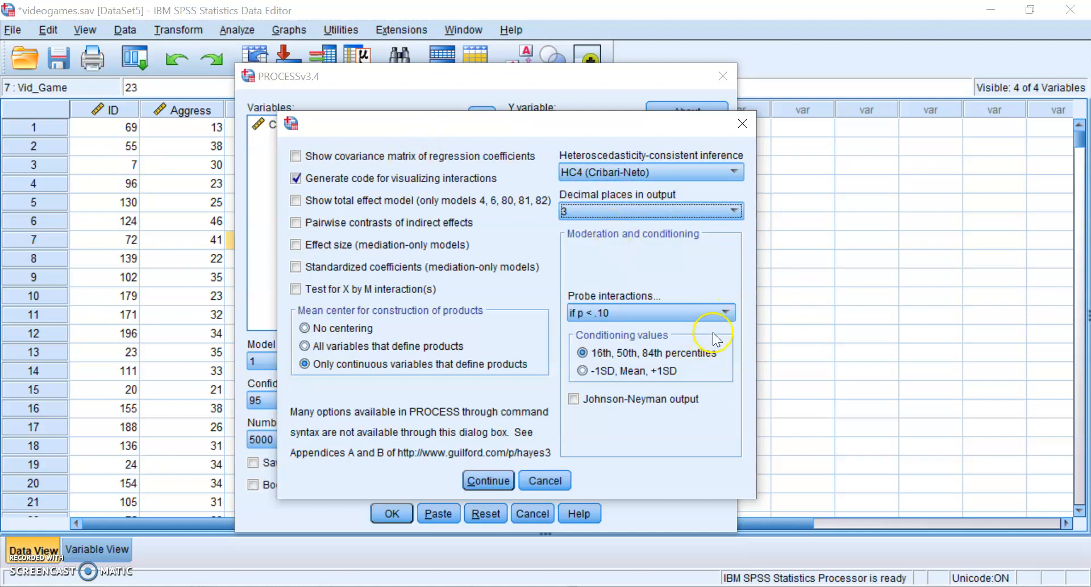
pyautogui.click(723, 313)
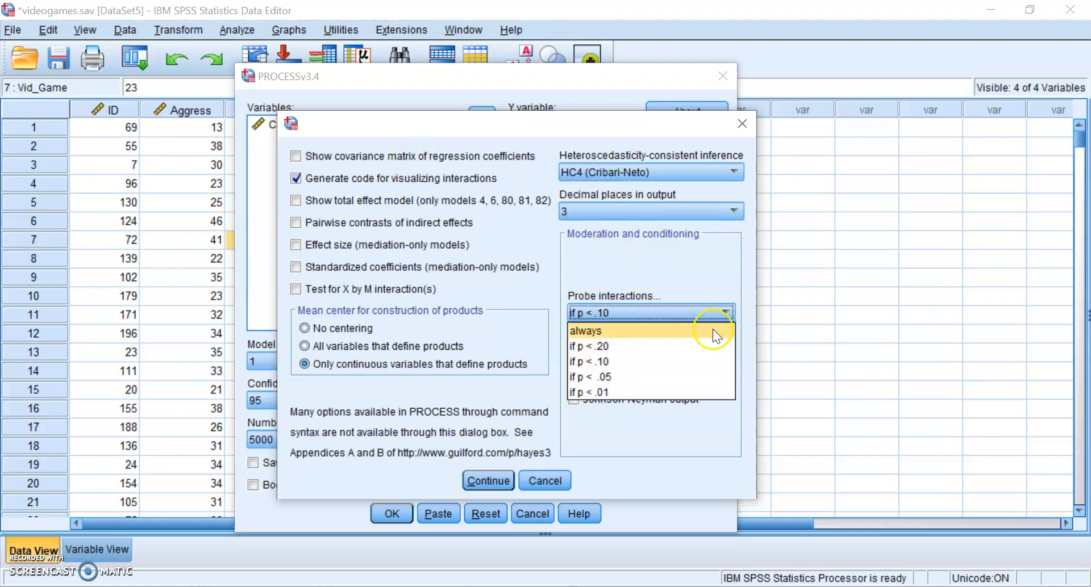
pyautogui.click(709, 331)
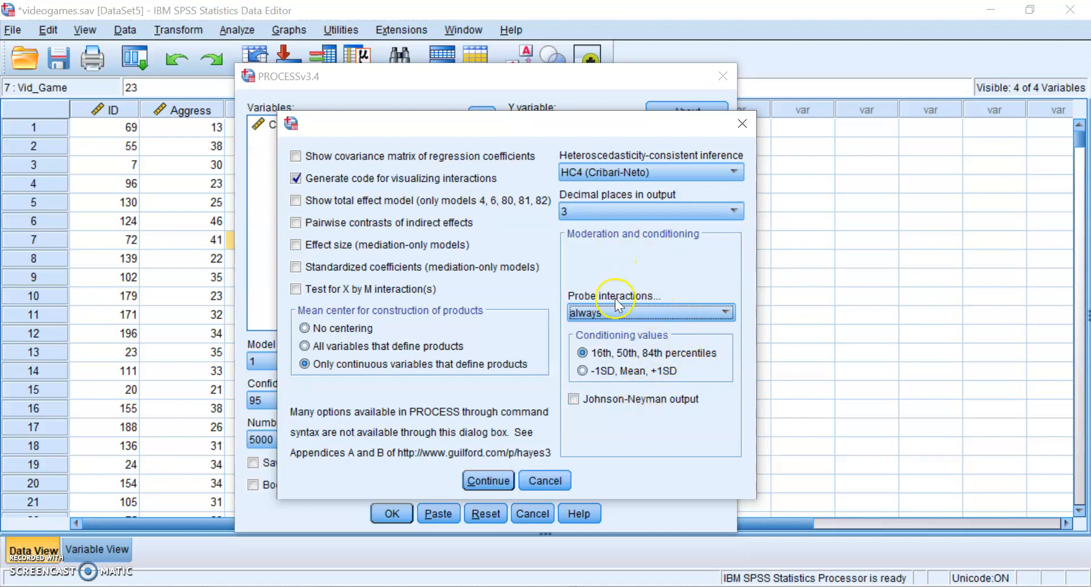
# - Condition on -1SD, Mean, +1SD, add Johnson-Neyman output, and confirm the options
pyautogui.click(633, 372)
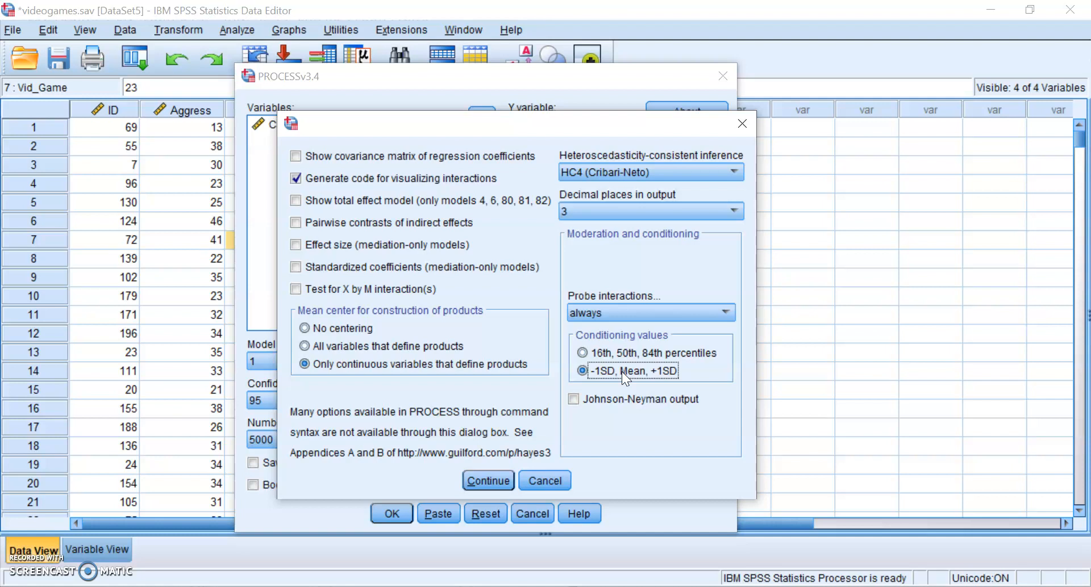
pyautogui.click(679, 402)
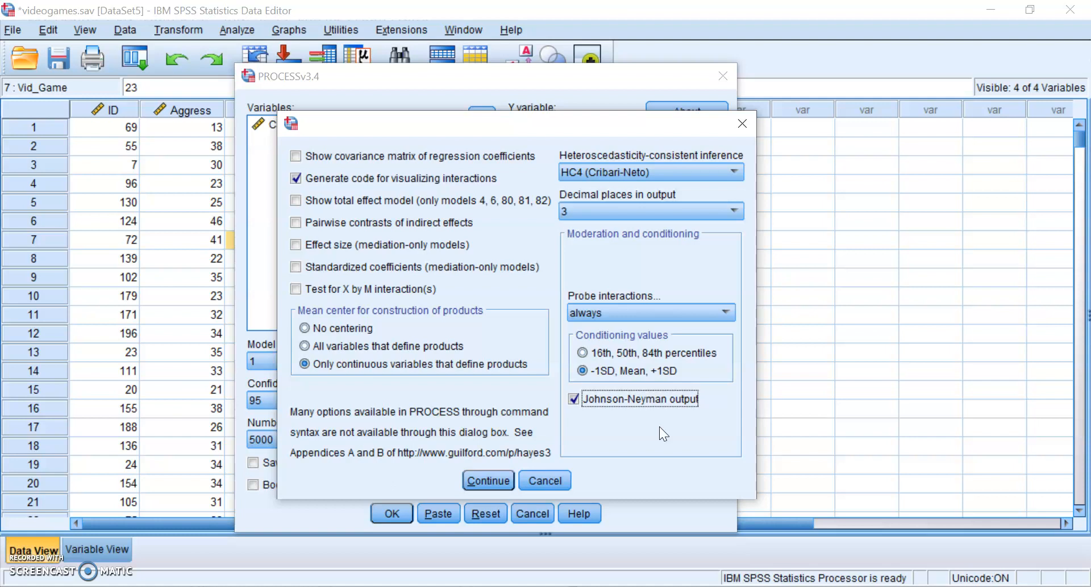
pyautogui.click(513, 477)
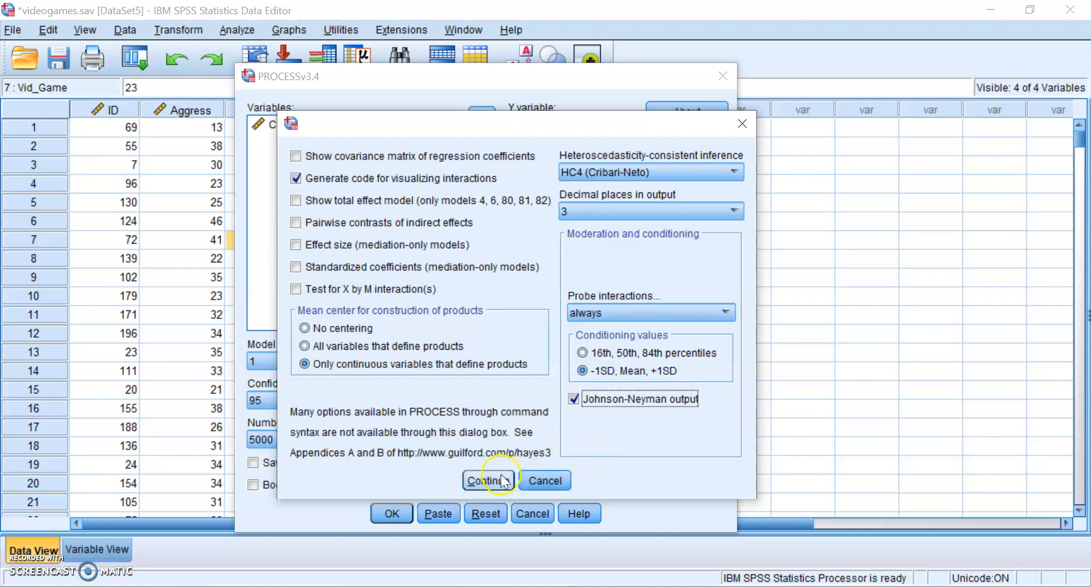
pyautogui.click(490, 481)
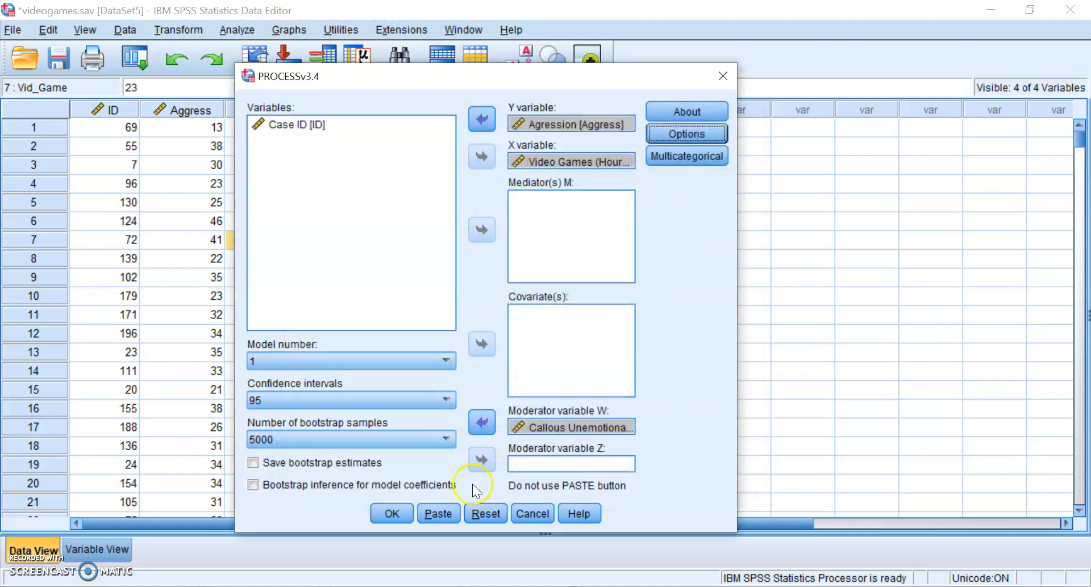
# - Run the PROCESS model and scroll through its output down to the DATA LIST plotting syntax
pyautogui.click(391, 514)
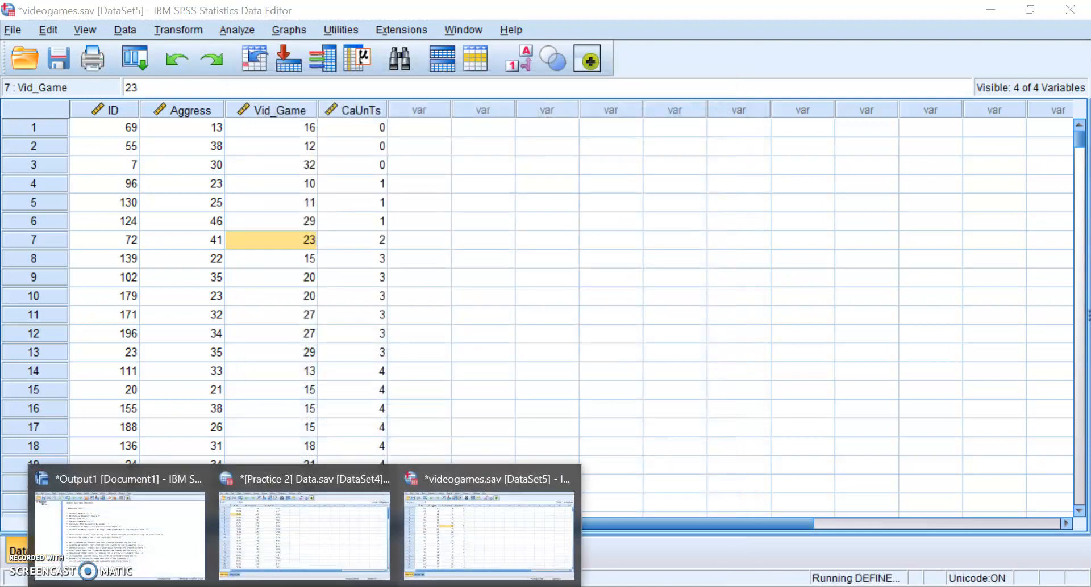
pyautogui.click(162, 548)
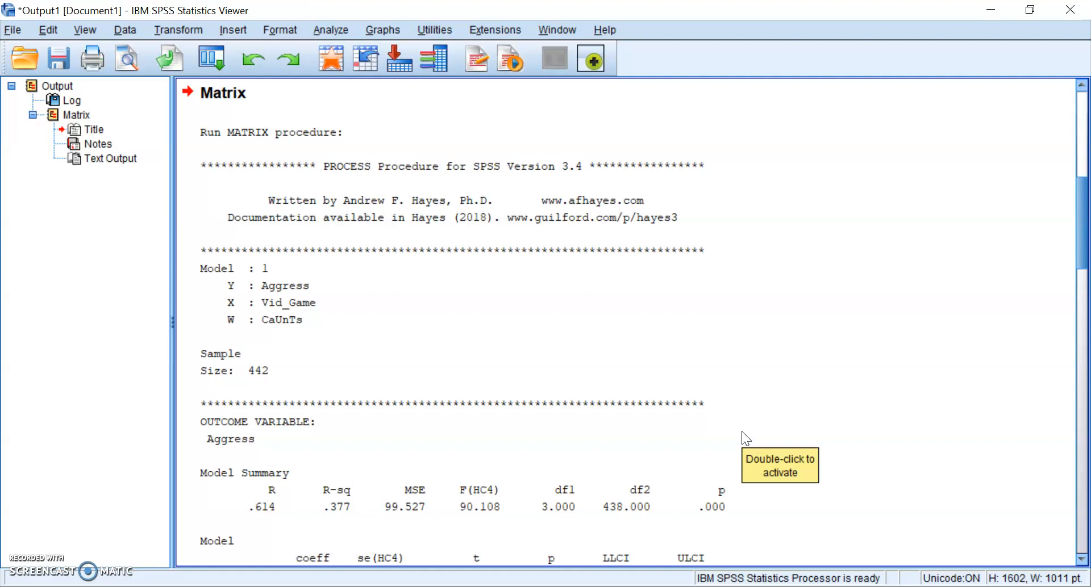
pyautogui.click(689, 421)
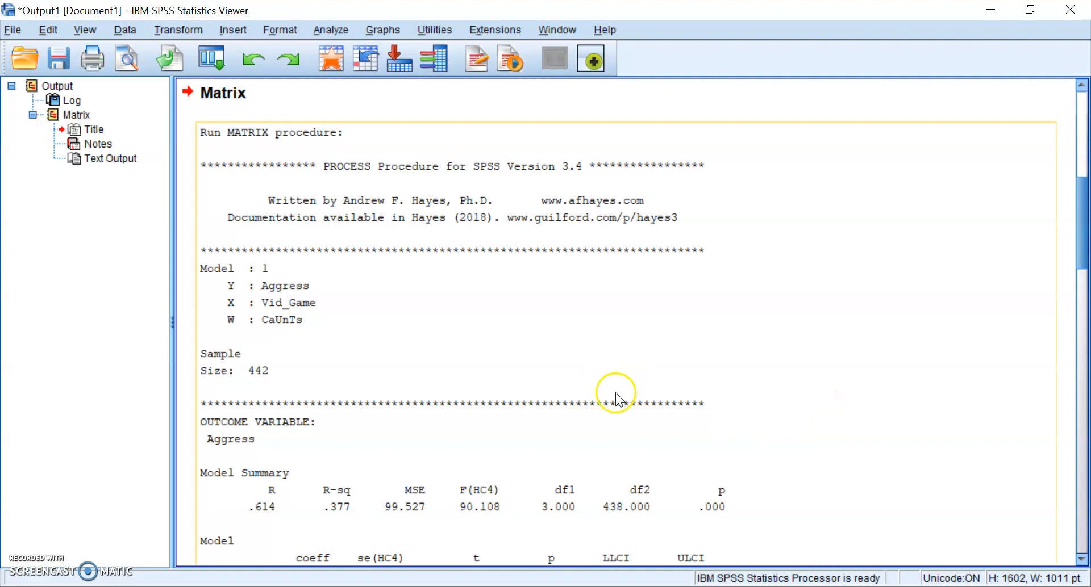
pyautogui.scroll(-2, 616, 398)
pyautogui.scroll(-2, 540, 284)
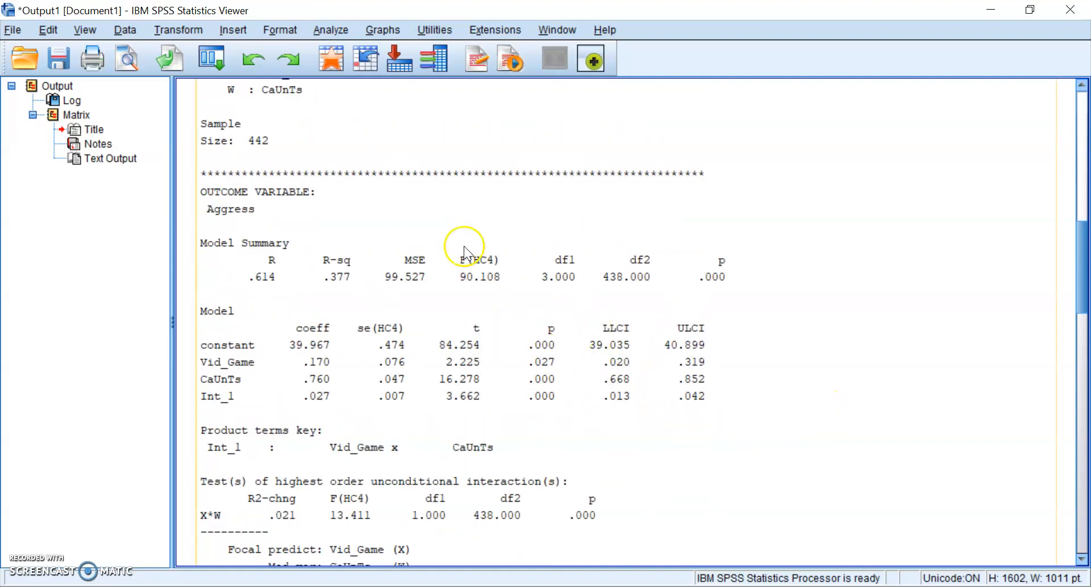
pyautogui.scroll(-3, 563, 352)
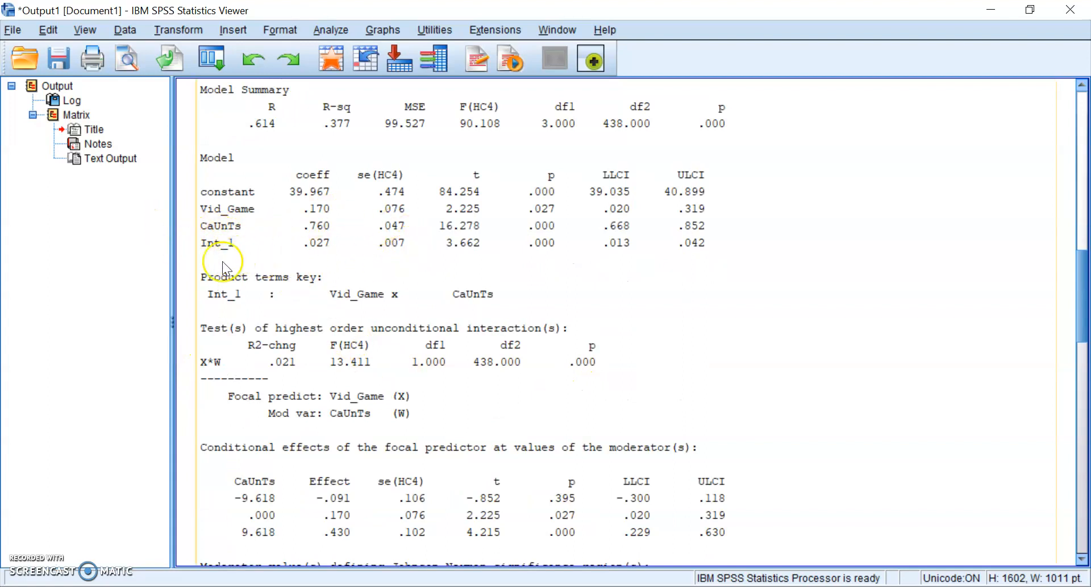
pyautogui.scroll(-3, 225, 262)
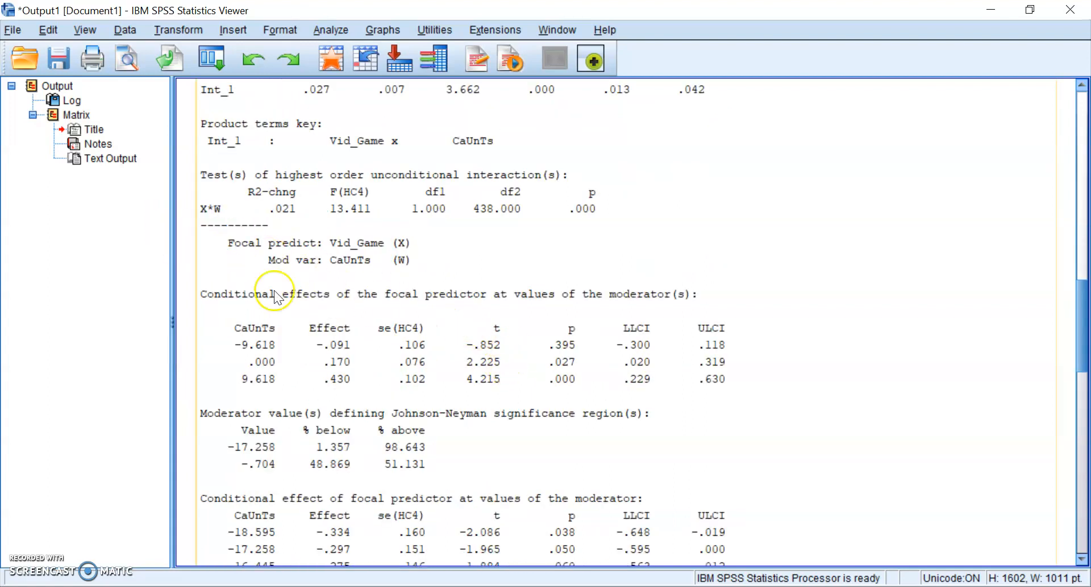
pyautogui.scroll(-2, 318, 273)
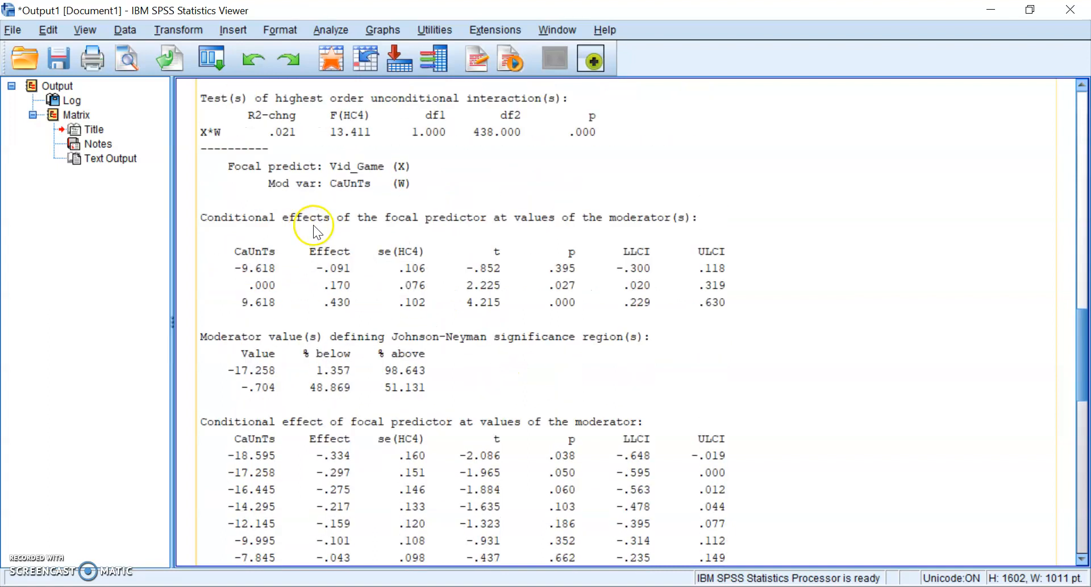
pyautogui.scroll(2, 316, 230)
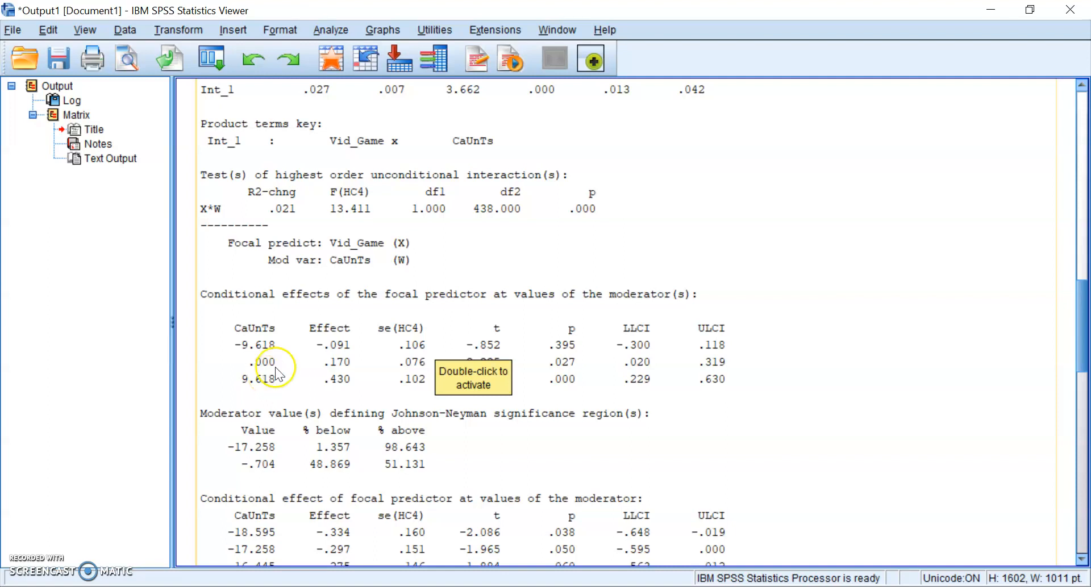
pyautogui.scroll(-5, 608, 290)
pyautogui.scroll(-15, 608, 284)
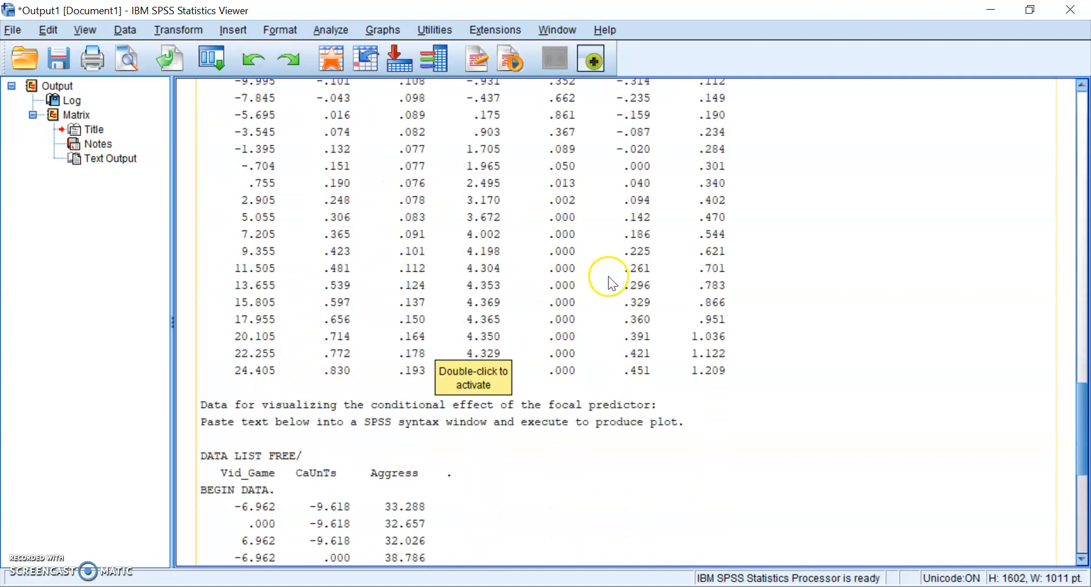
pyautogui.scroll(6, 179, 299)
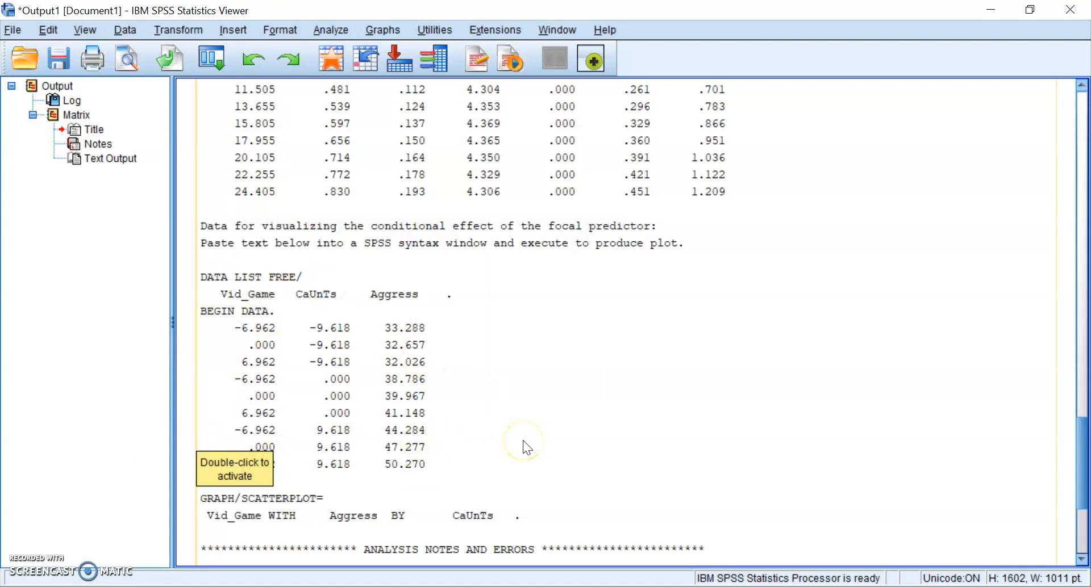
# - Copy the DATA LIST plotting syntax block from the PROCESS text output
pyautogui.doubleClick(604, 420)
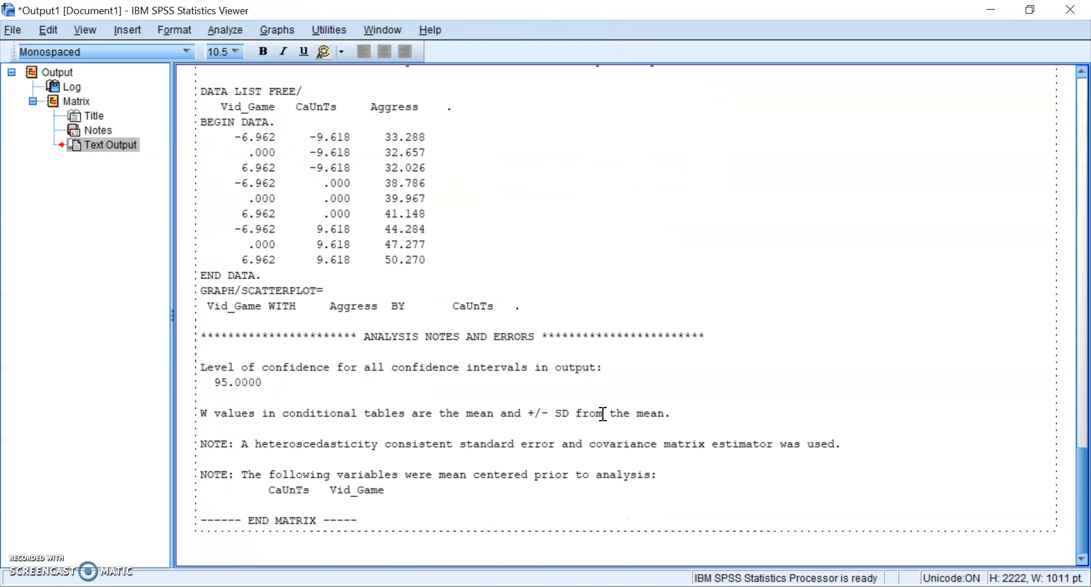
pyautogui.scroll(3, 603, 413)
pyautogui.moveTo(529, 463); pyautogui.dragTo(195, 262)
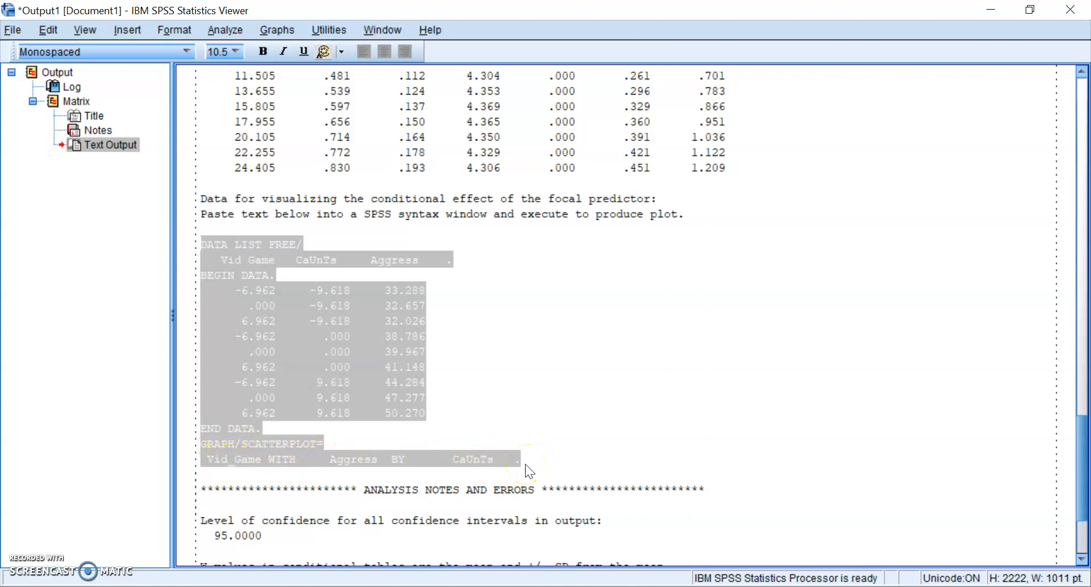
pyautogui.rightClick(352, 332)
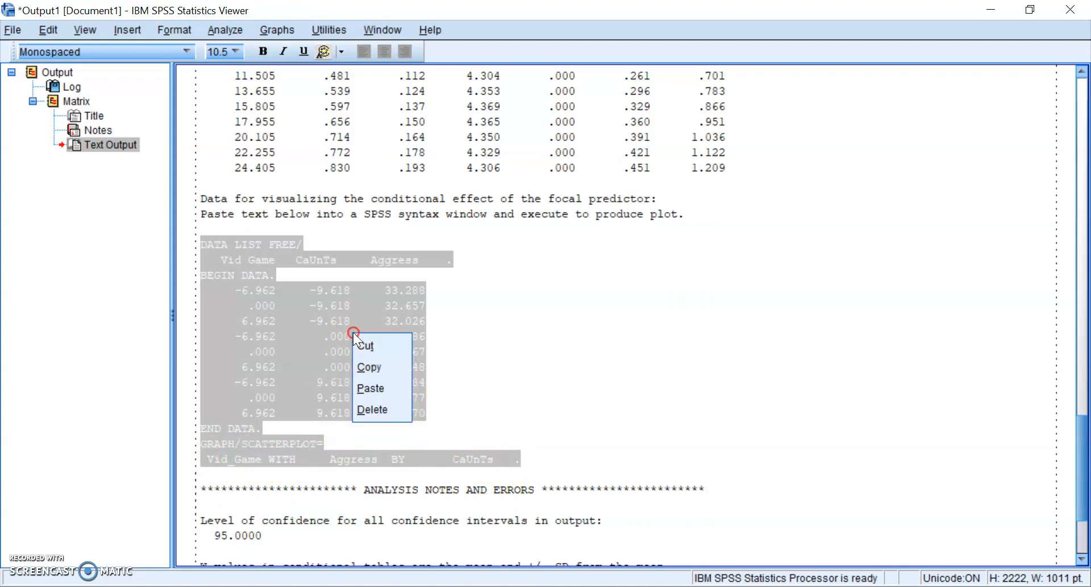
pyautogui.click(362, 368)
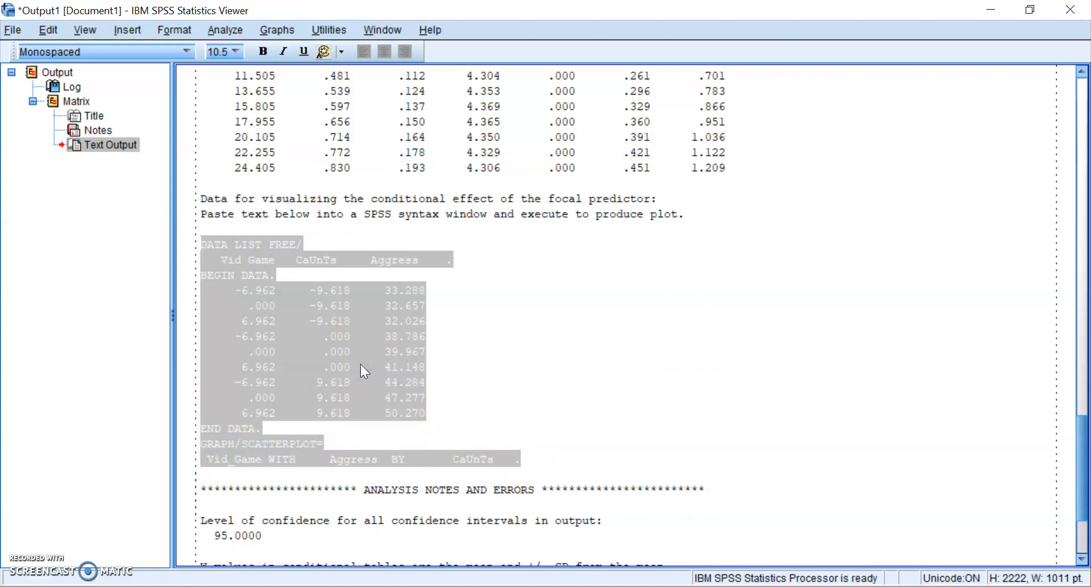
# - Paste the plotting syntax into a new syntax window and run all of it
pyautogui.click(12, 32)
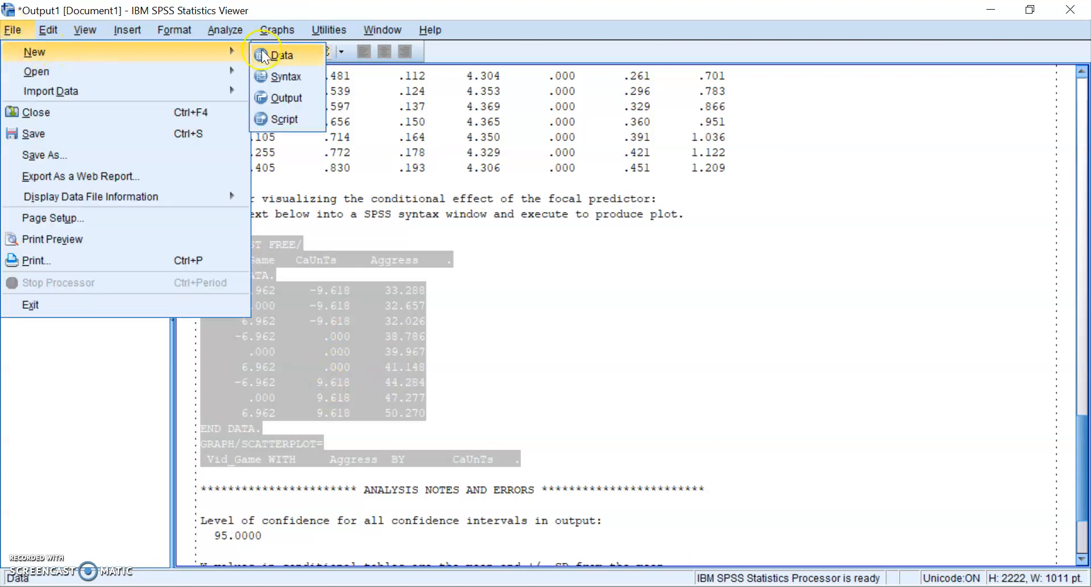
pyautogui.click(290, 72)
pyautogui.click(533, 255)
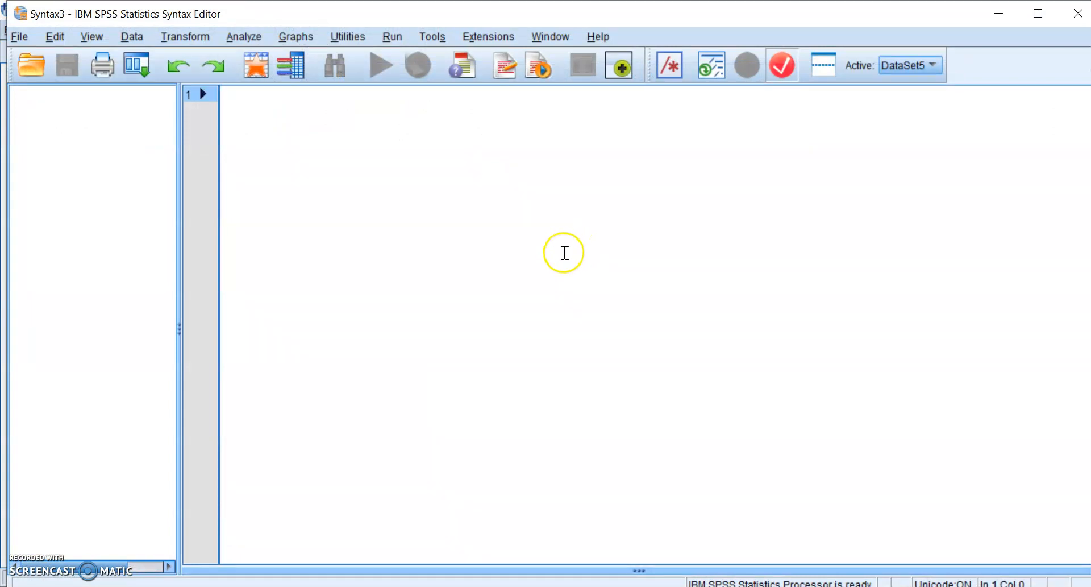
pyautogui.hotkey('ctrl', 'v')
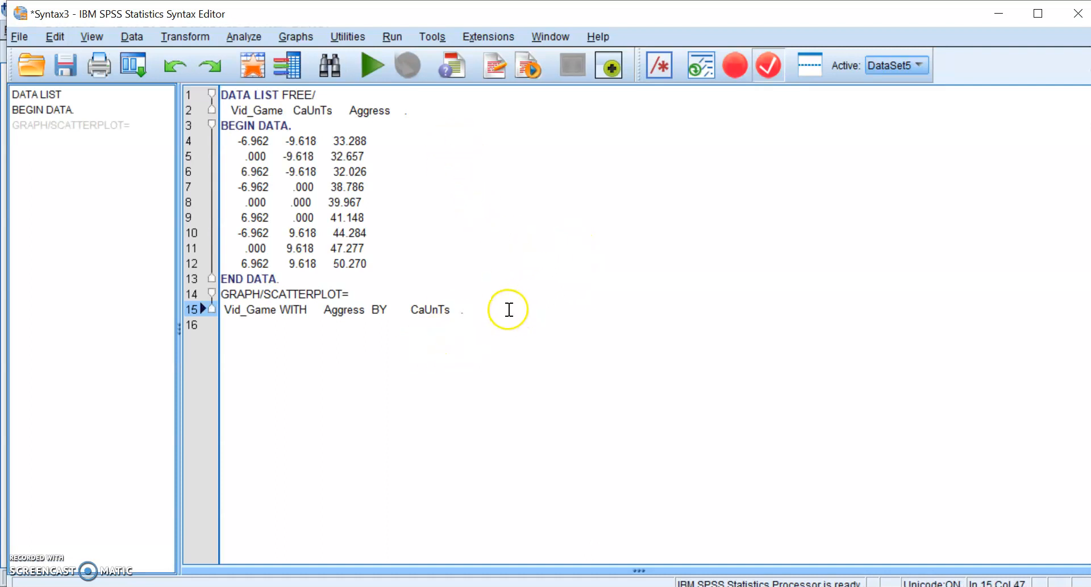
pyautogui.click(392, 39)
pyautogui.click(403, 58)
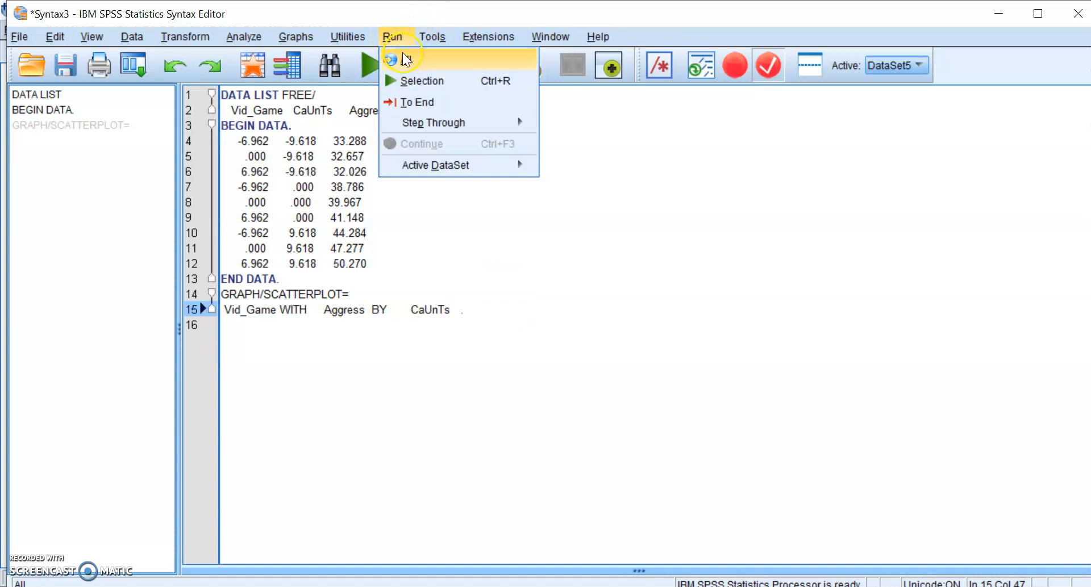
pyautogui.click(417, 370)
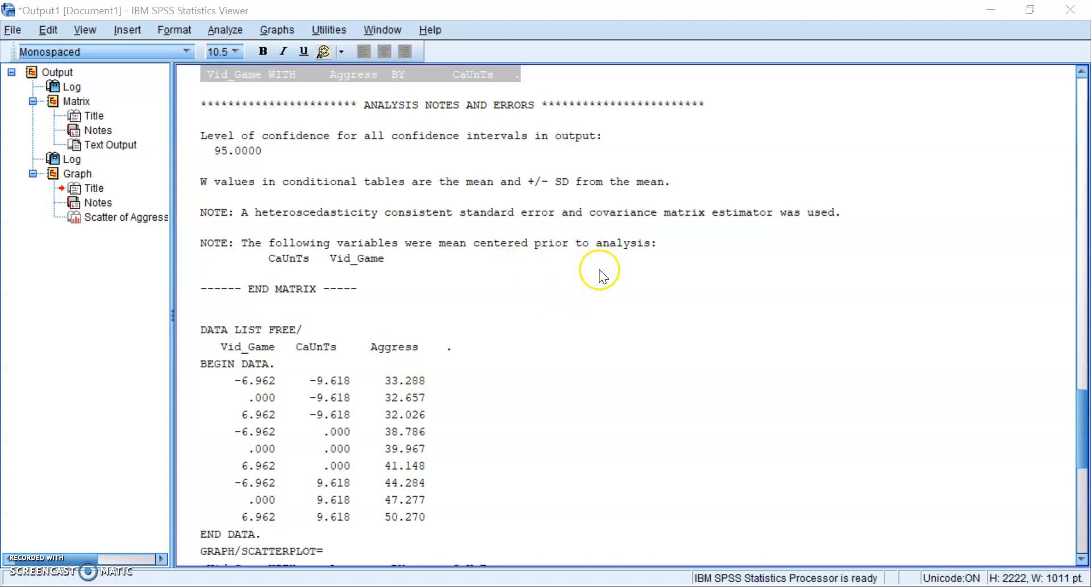
# - Open the Scatter of Aggress by Vid_Game in the Chart Editor and move the window higher
pyautogui.scroll(-10, 599, 271)
pyautogui.scroll(-2, 329, 222)
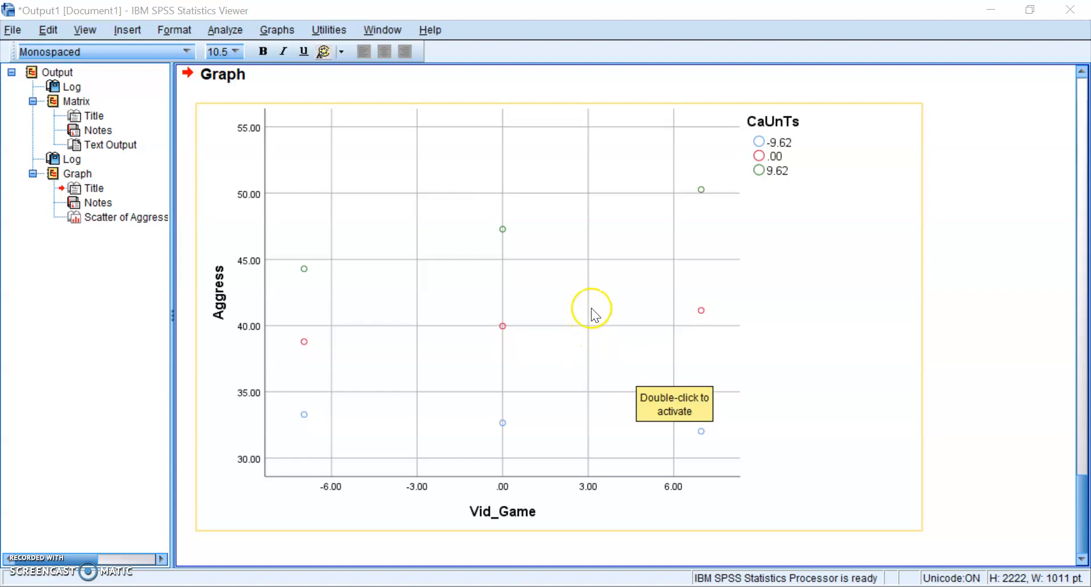
pyautogui.doubleClick(501, 334)
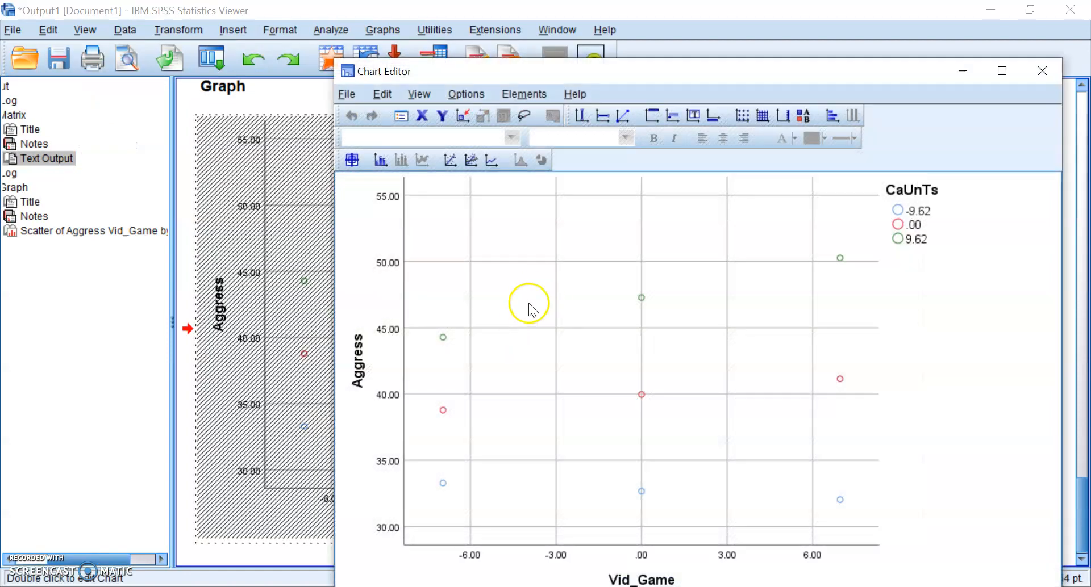
pyautogui.moveTo(602, 71); pyautogui.dragTo(407, 16)
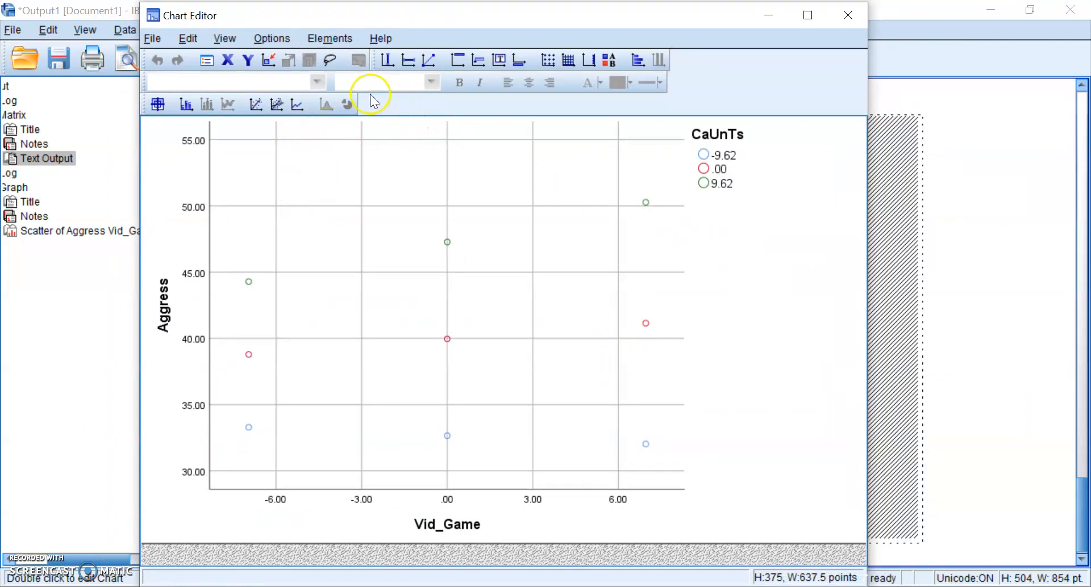
# - Add interpolation lines for the CaUnTs groups and change their element type to Fit Line
pyautogui.click(299, 107)
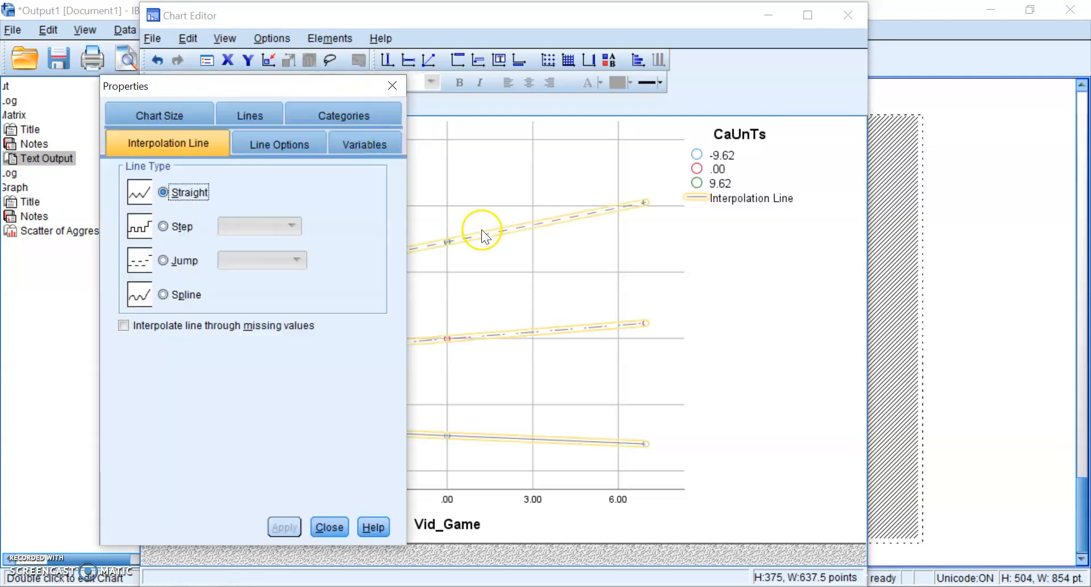
pyautogui.moveTo(354, 77)
pyautogui.mouseDown()
pyautogui.moveTo(459, 52)
pyautogui.moveTo(911, 90)
pyautogui.mouseUp()
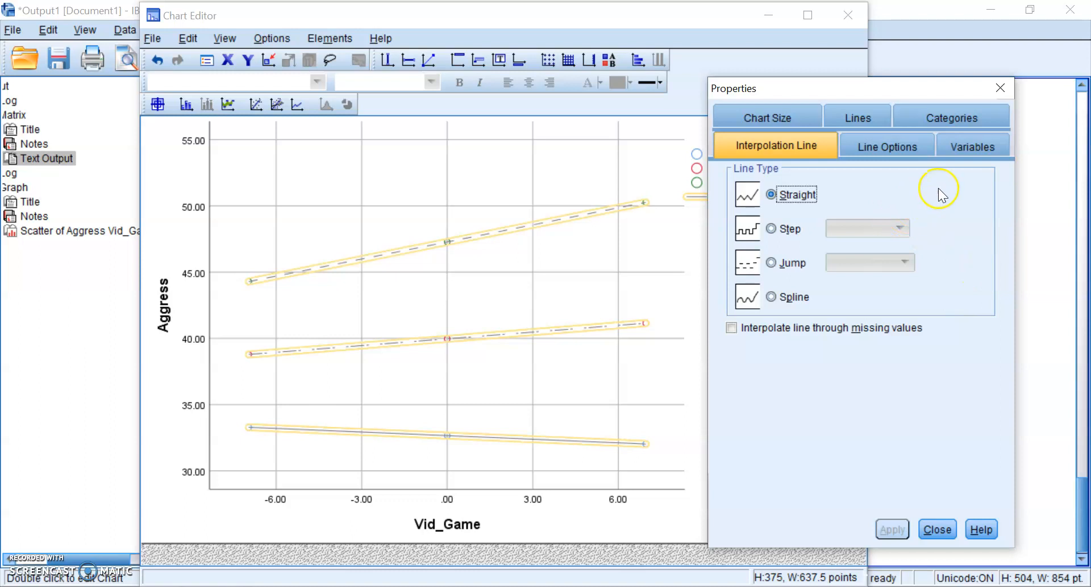
pyautogui.click(970, 147)
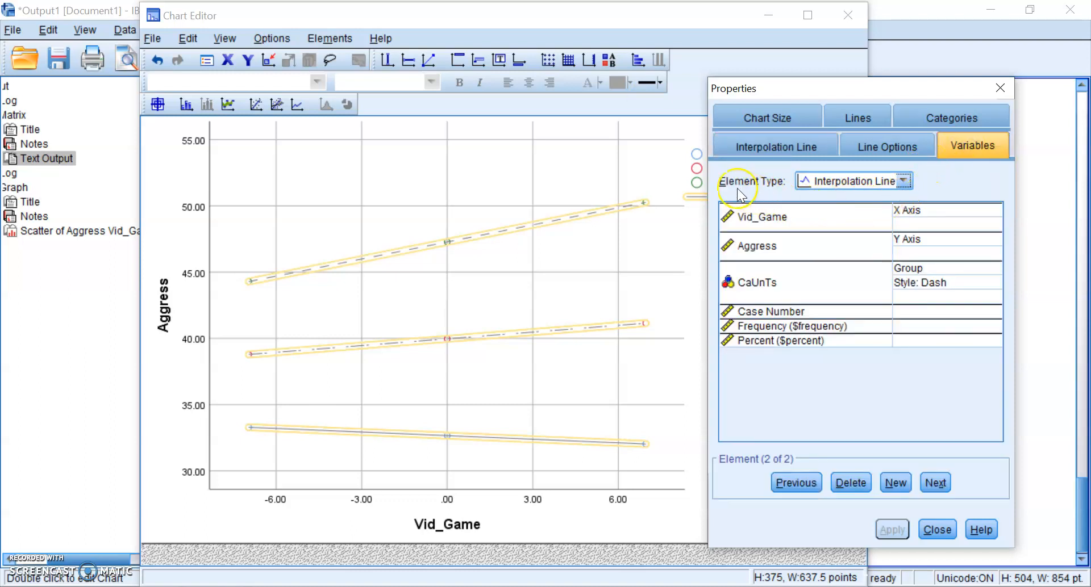
pyautogui.click(878, 188)
pyautogui.click(858, 213)
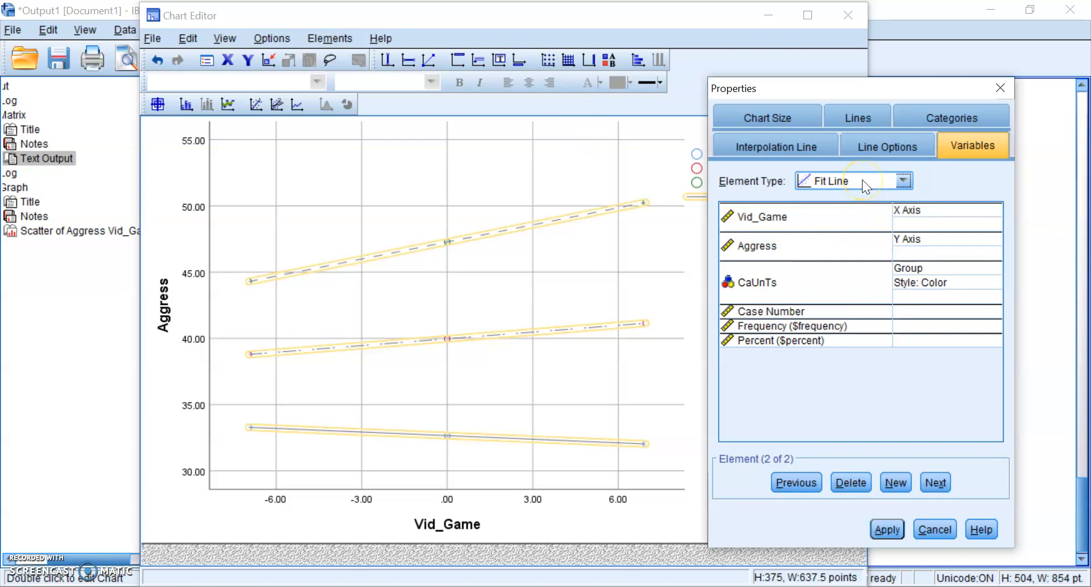
pyautogui.click(891, 530)
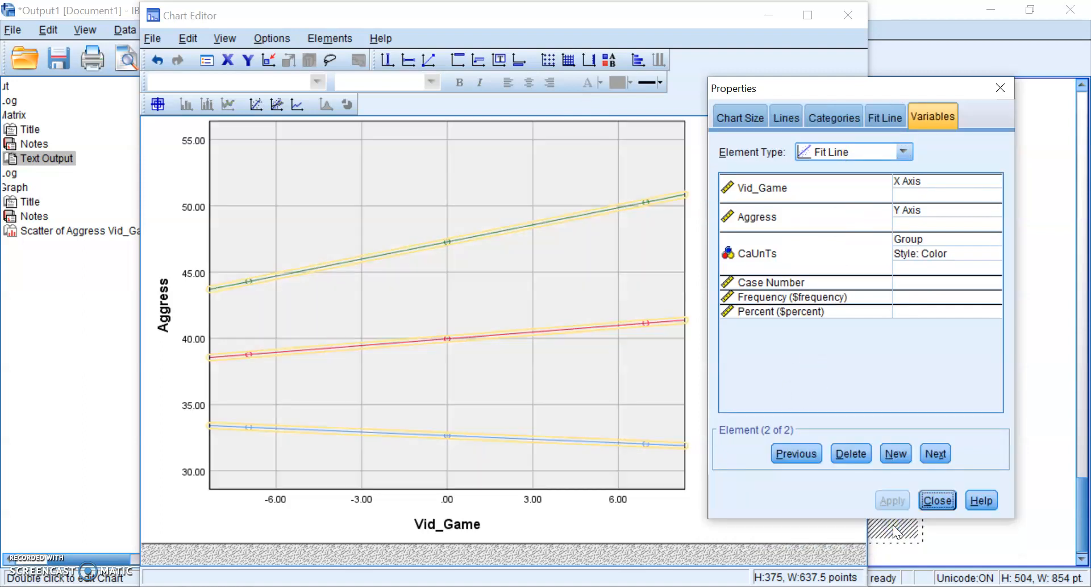
pyautogui.click(940, 501)
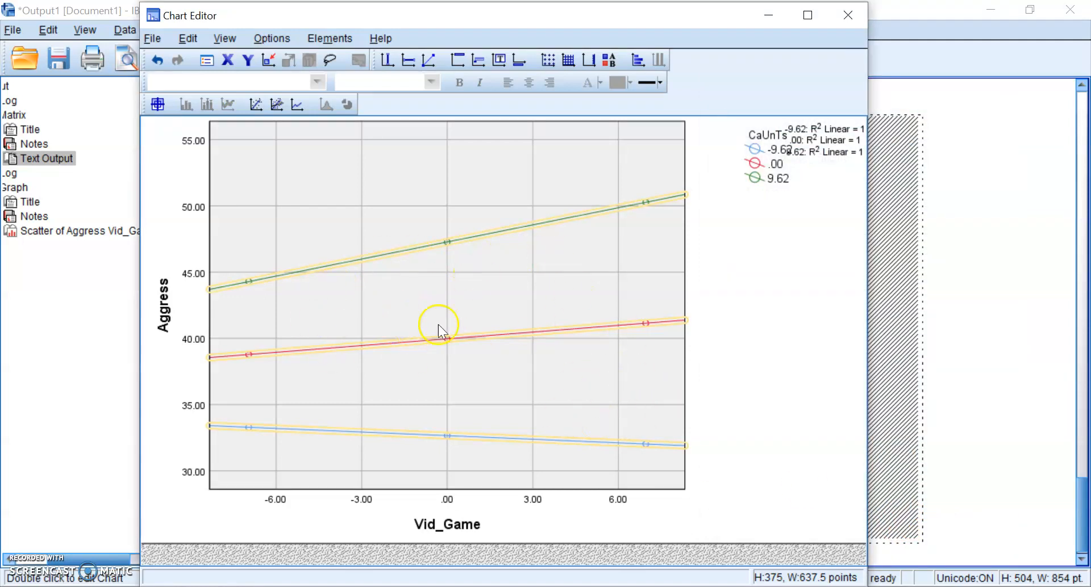
# - Maximize the Chart Editor and drag the R² Linear label box below the legend
pyautogui.click(725, 385)
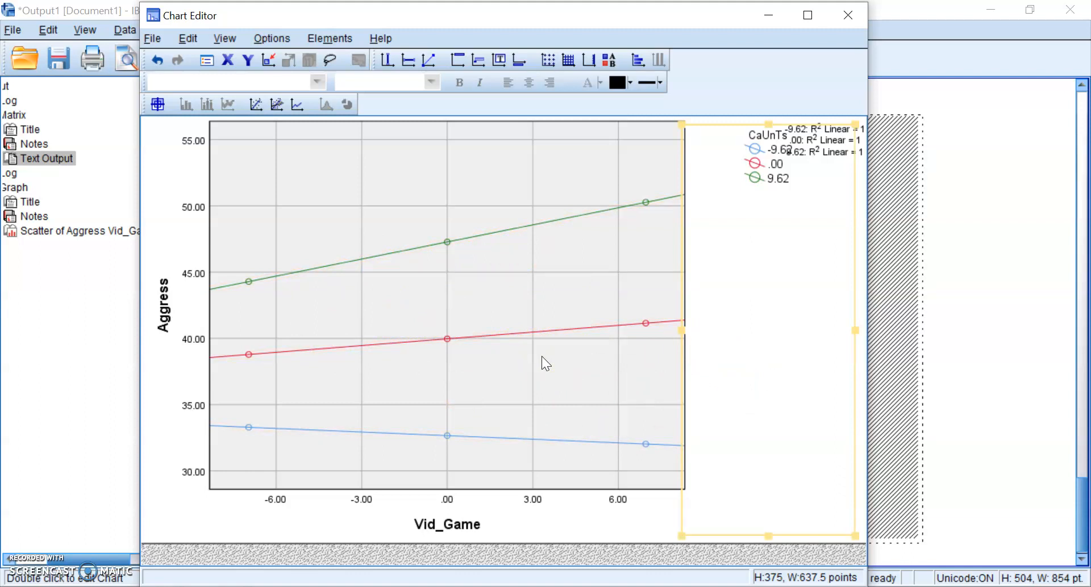
pyautogui.click(807, 15)
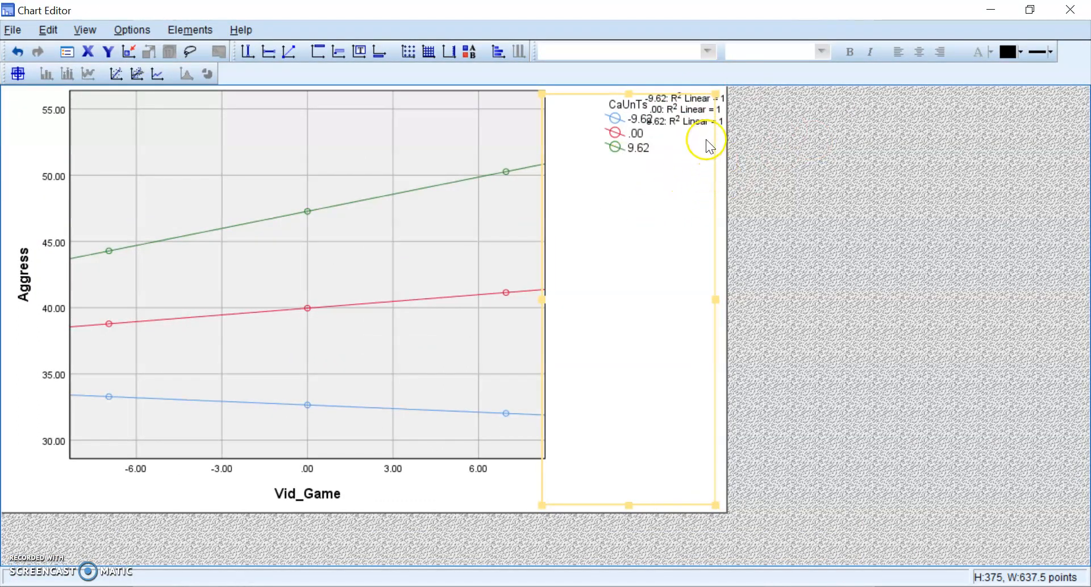
pyautogui.click(703, 110)
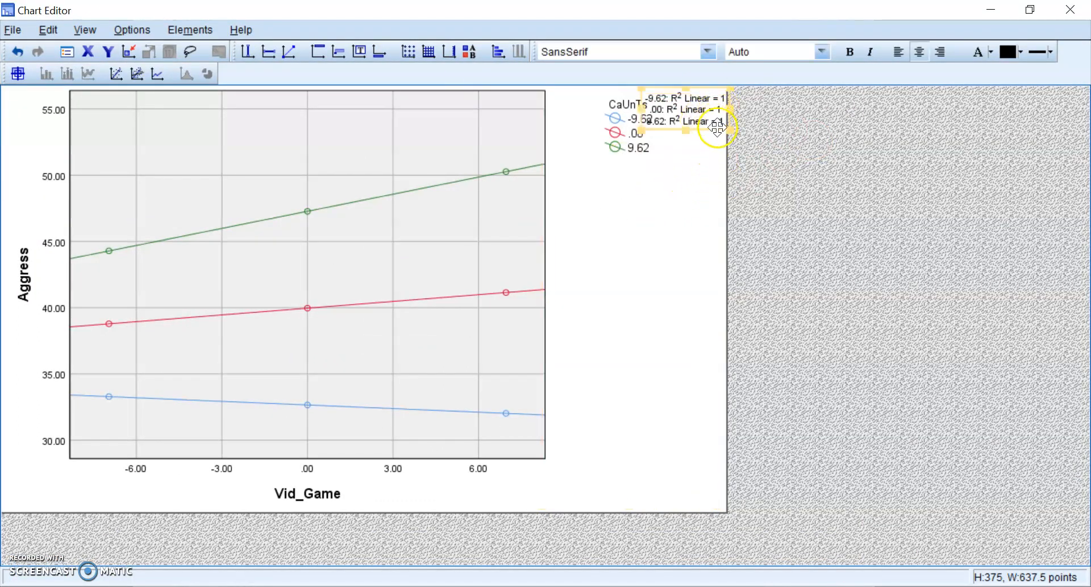
pyautogui.moveTo(717, 130); pyautogui.dragTo(688, 254)
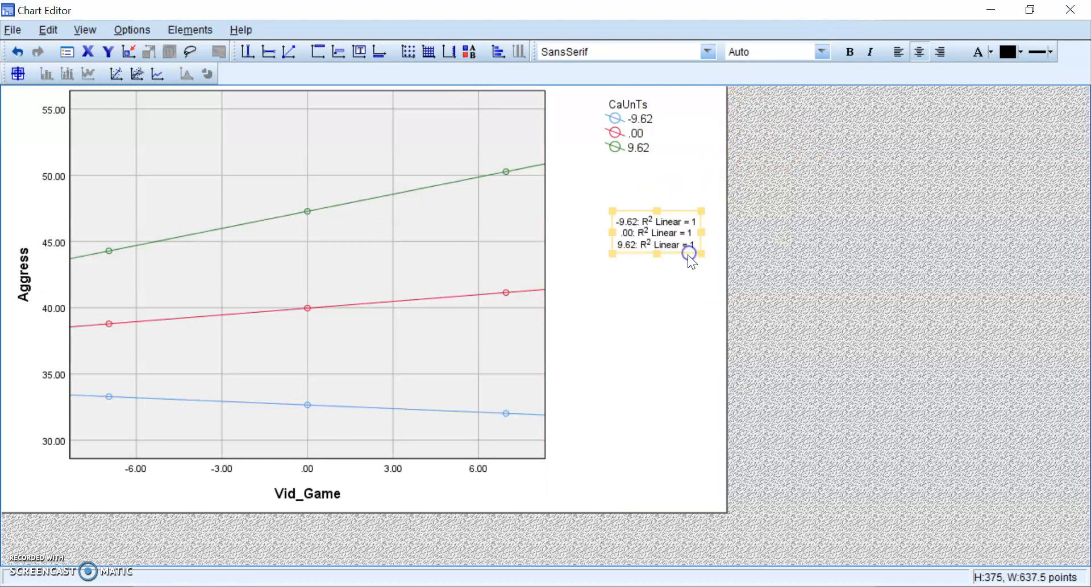
# - Delete the R² Linear label, leaving the CaUnTs legend beside the plot
pyautogui.doubleClick(695, 244)
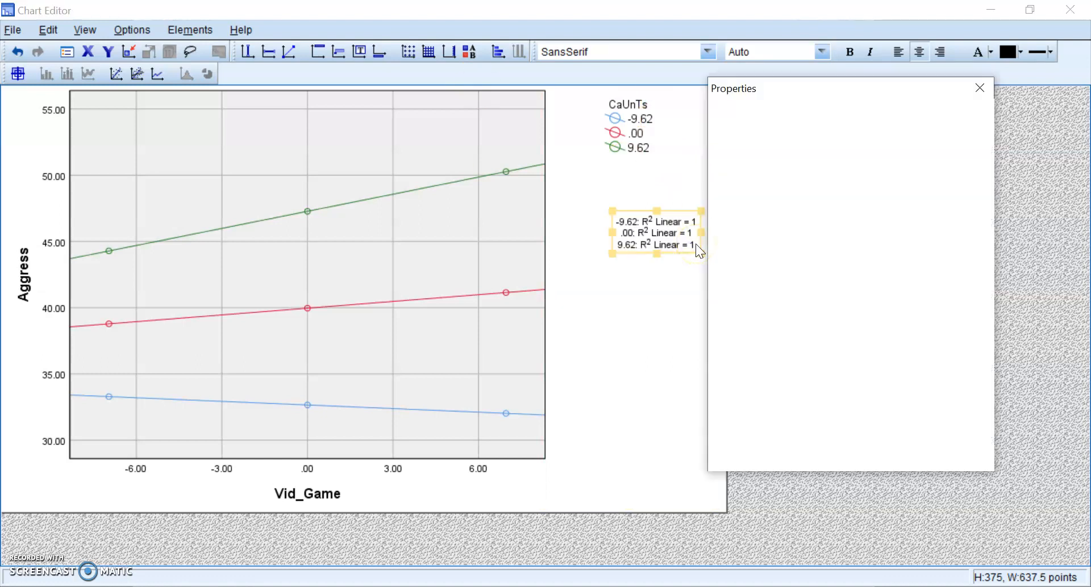
pyautogui.press('Escape')
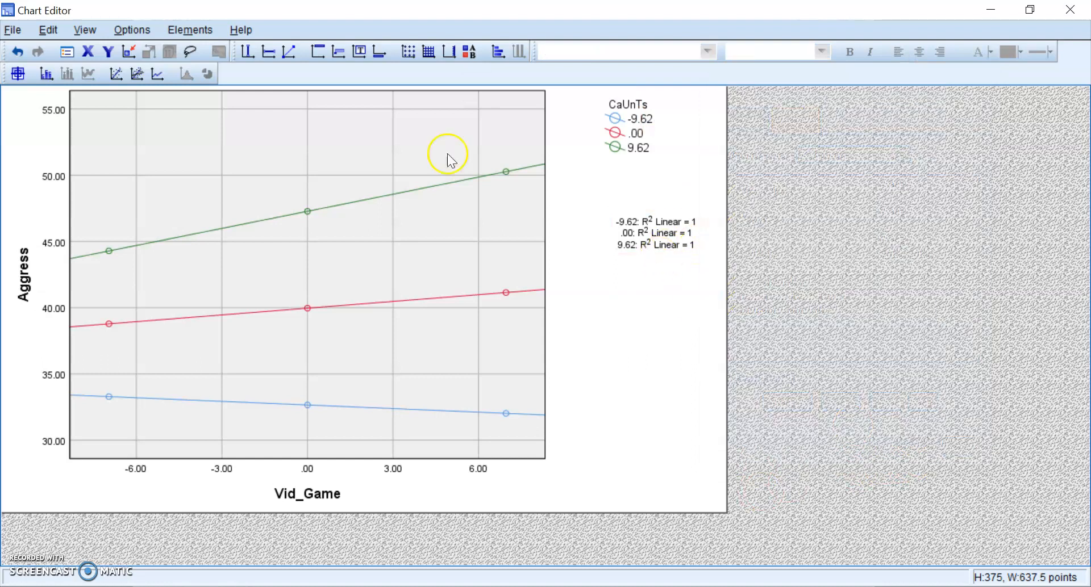
pyautogui.click(687, 247)
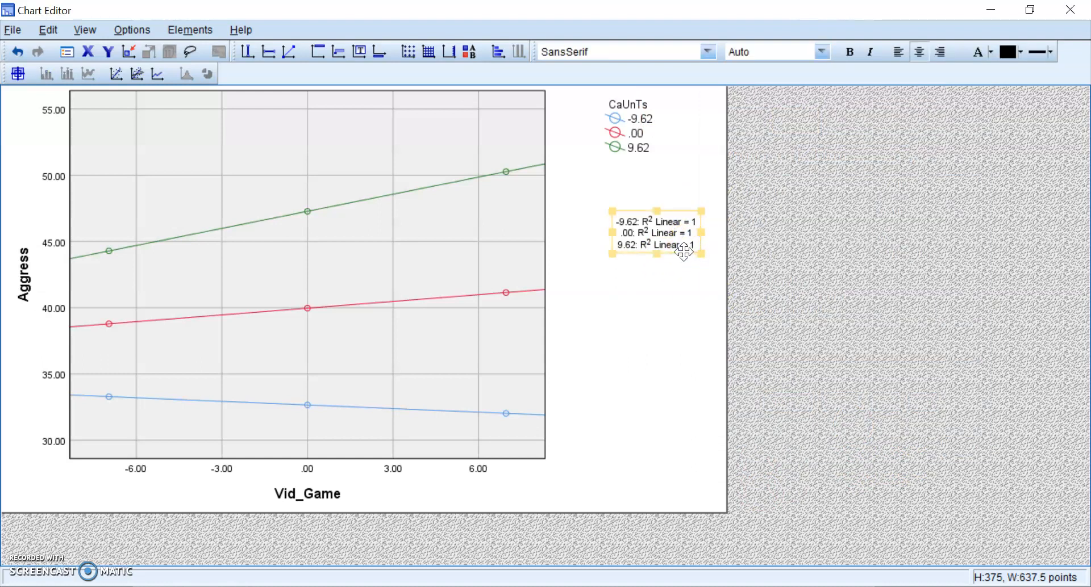
pyautogui.doubleClick(683, 252)
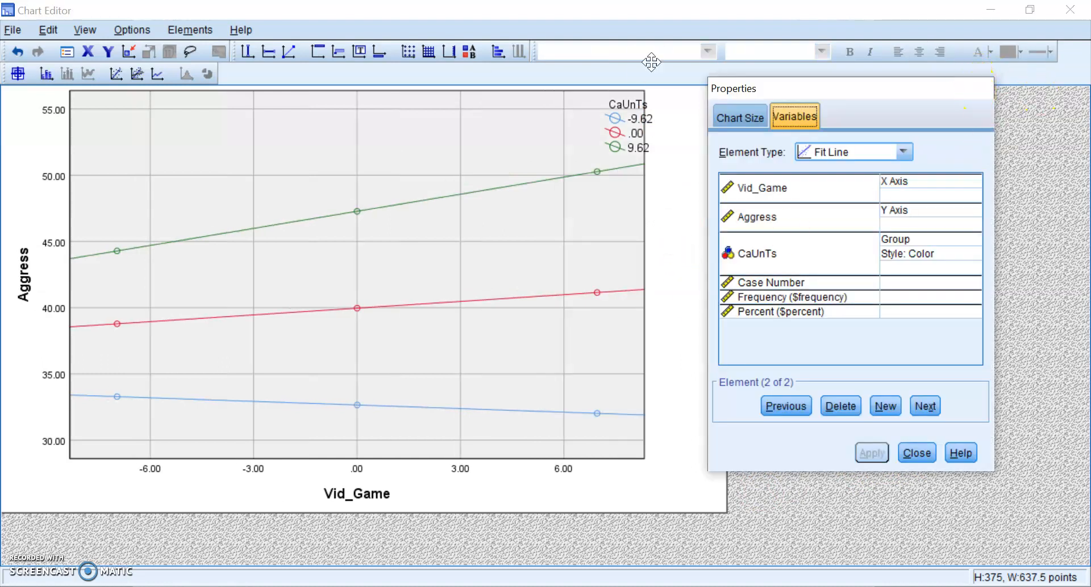
pyautogui.press('Escape')
pyautogui.click(639, 139)
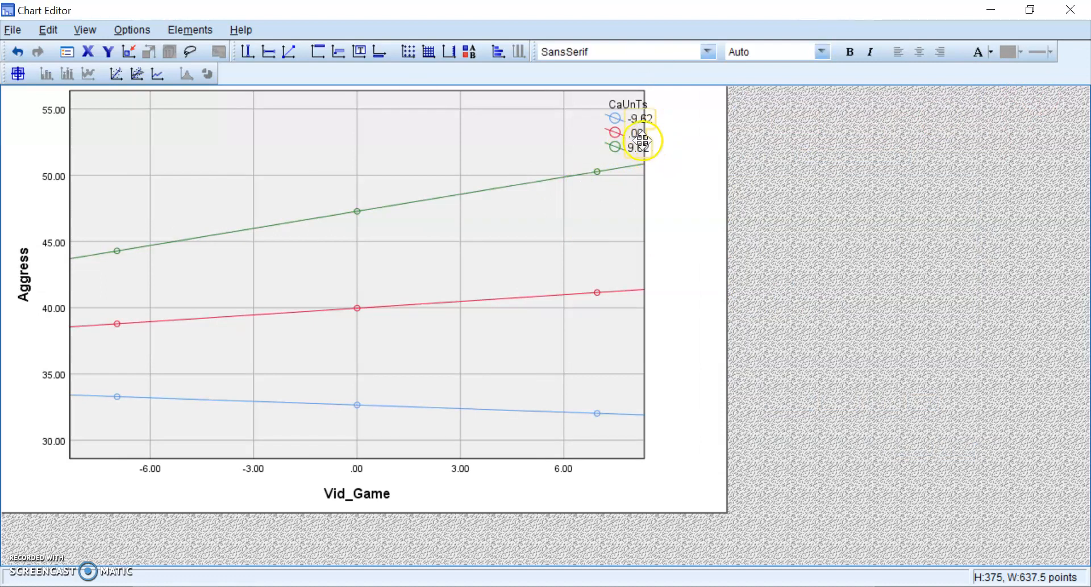
pyautogui.click(593, 211)
pyautogui.click(647, 270)
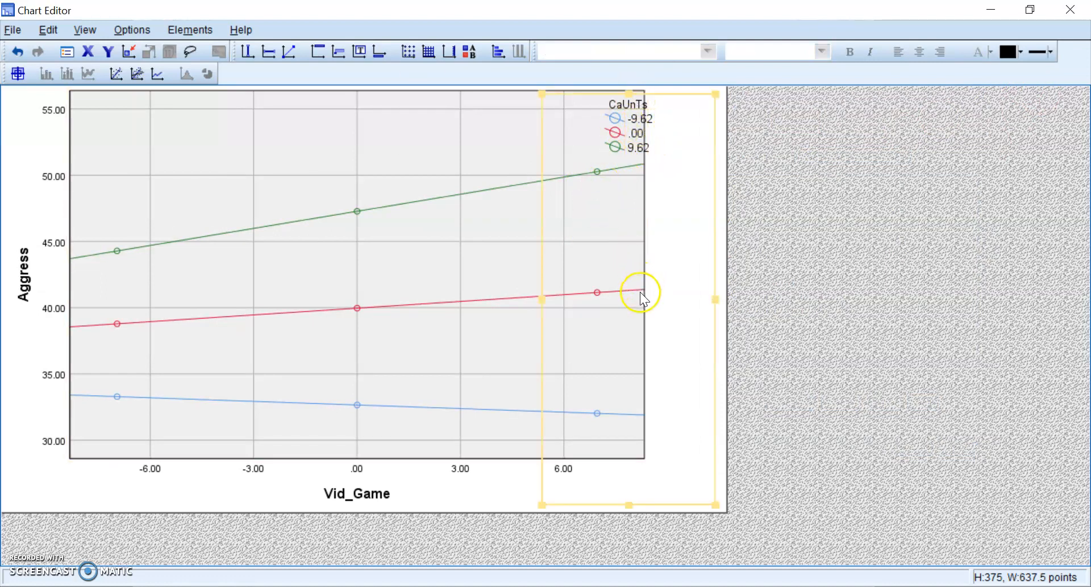
# - Close the Chart Editor and scroll the Output Viewer back to the top
pyautogui.click(1069, 9)
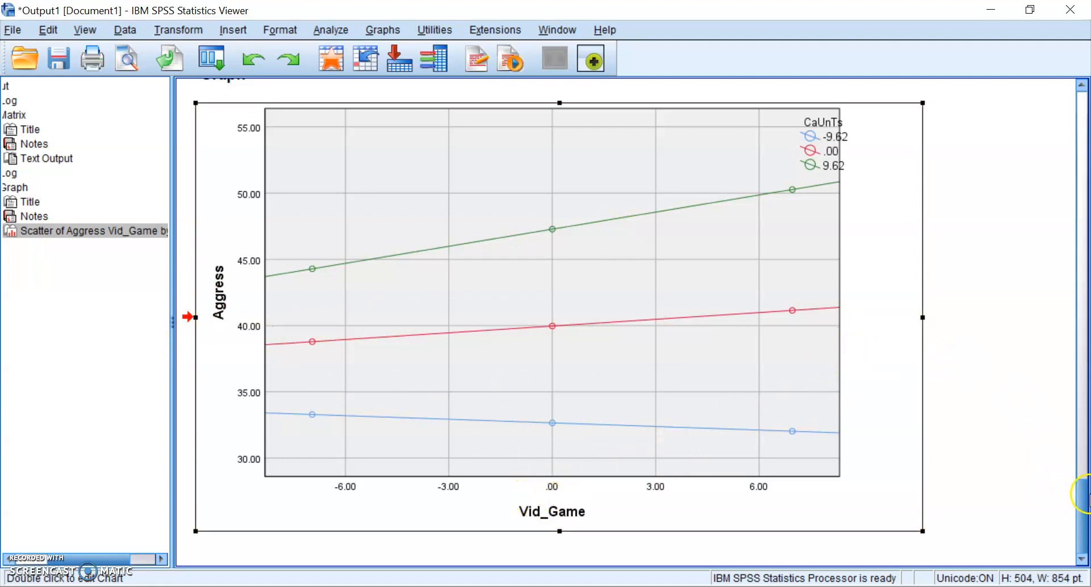
pyautogui.moveTo(1078, 509); pyautogui.dragTo(1082, 119)
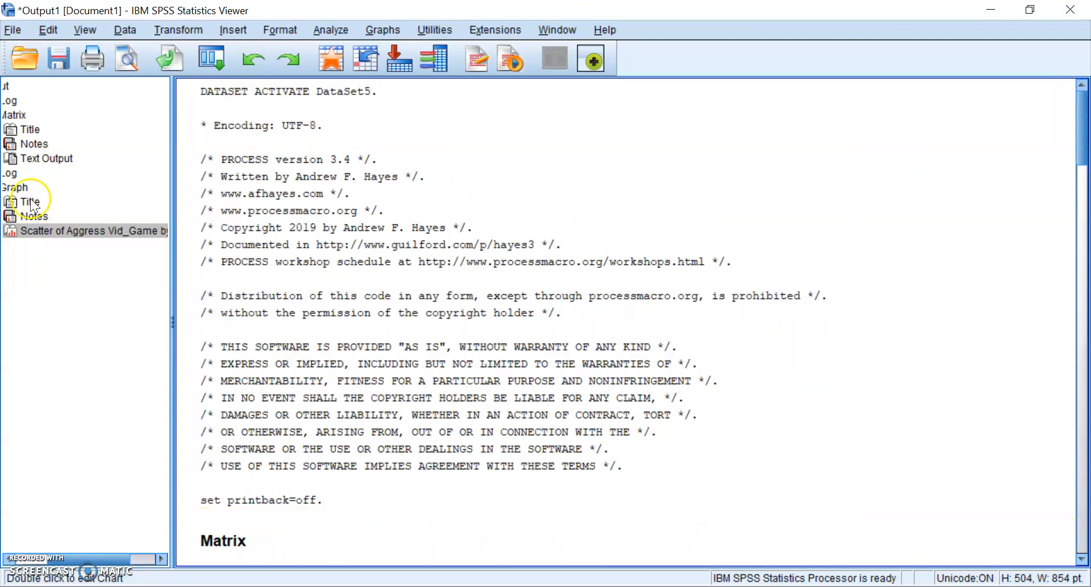